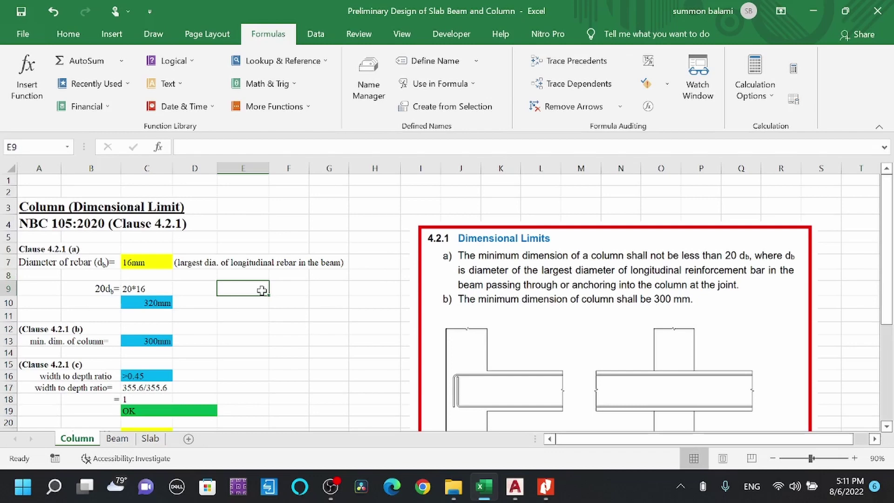
# Step: Check the NBC 105:2020 heading and leave the rebar diameter at 16mm
pyautogui.click(53, 222)
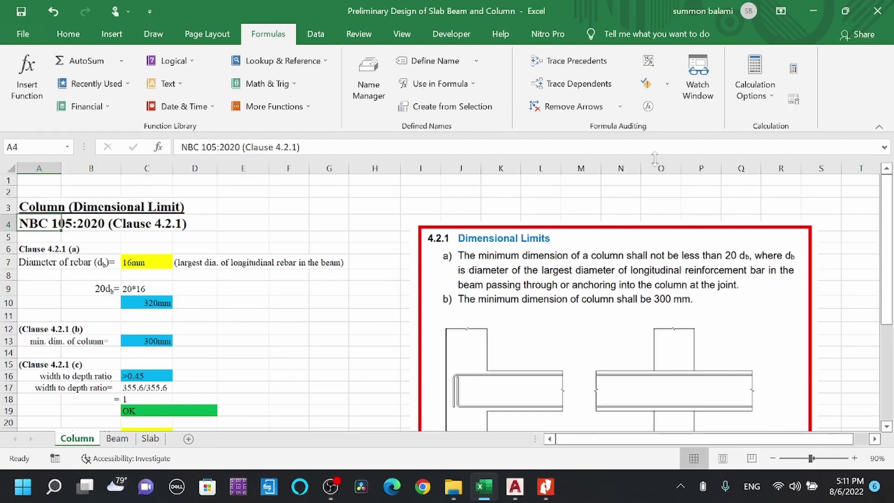
pyautogui.click(165, 263)
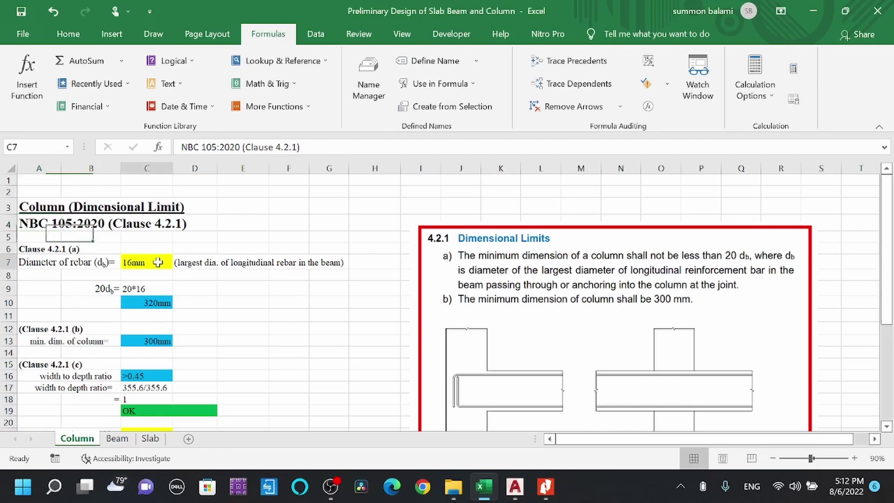
pyautogui.click(178, 263)
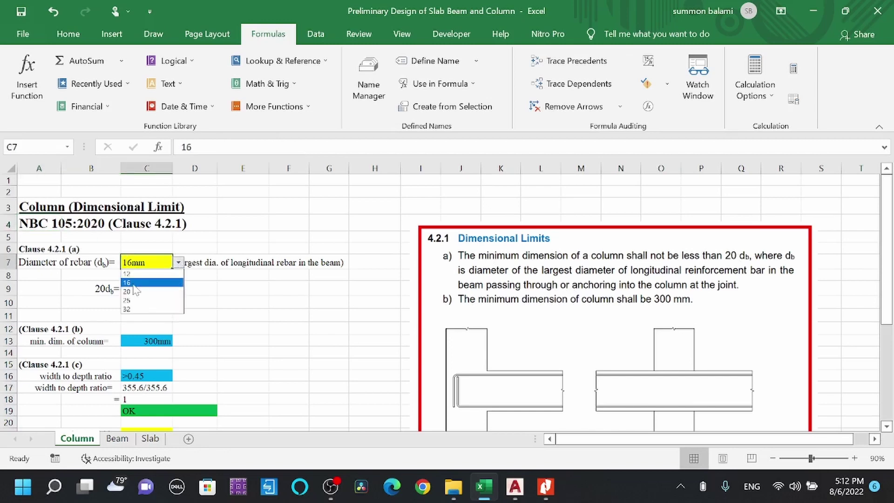
pyautogui.click(156, 283)
pyautogui.click(178, 263)
pyautogui.click(178, 263)
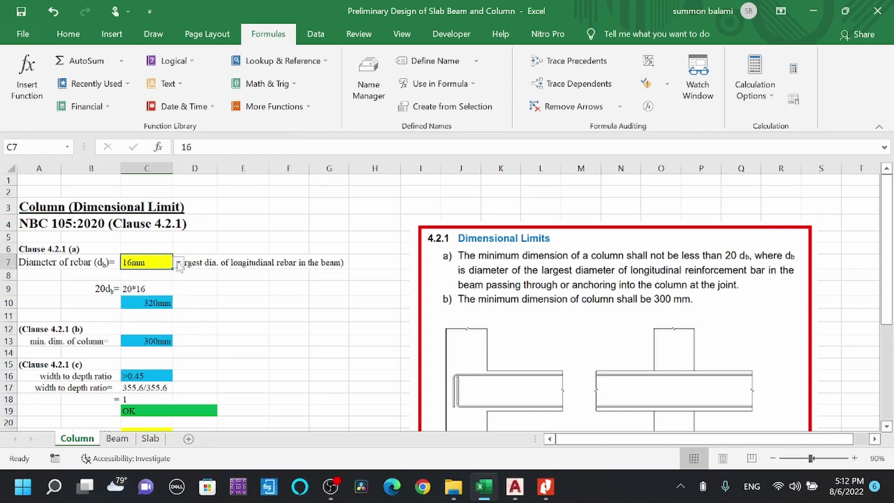
pyautogui.scroll(-1, 525, 274)
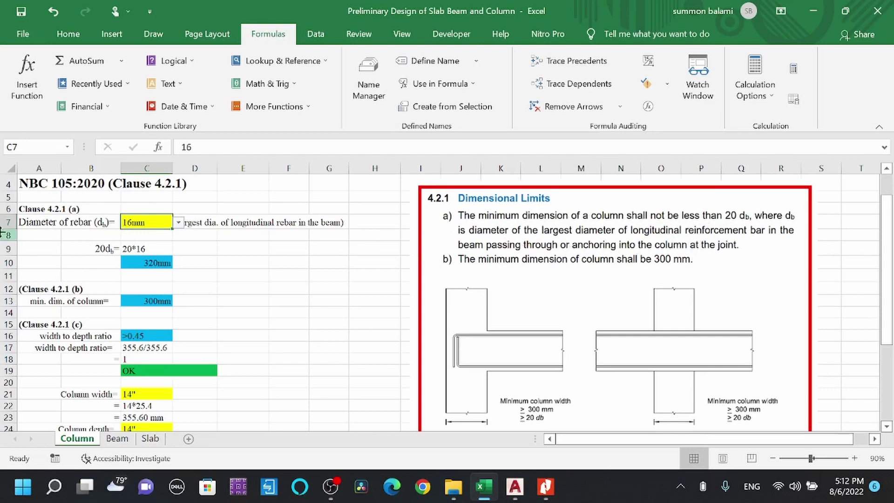
# Step: Inspect the 20db minimum formula (20×16 = 320 mm) and the width-to-depth ratio label
pyautogui.click(108, 249)
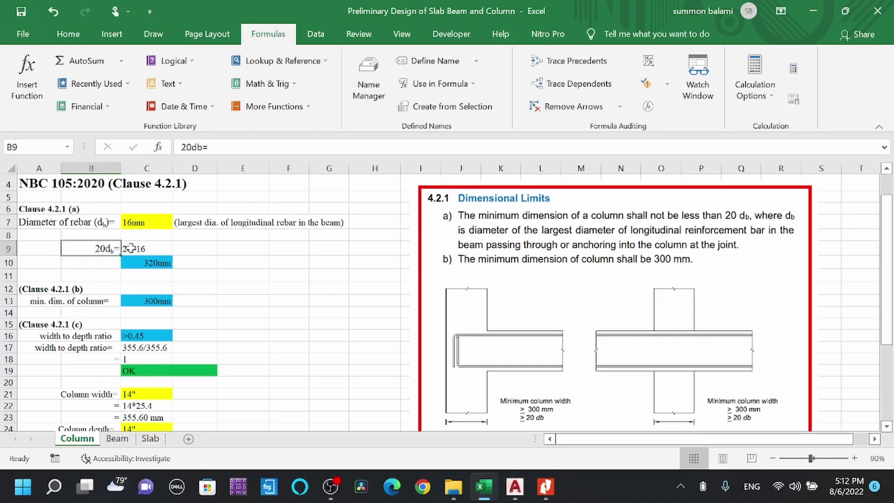
pyautogui.click(130, 248)
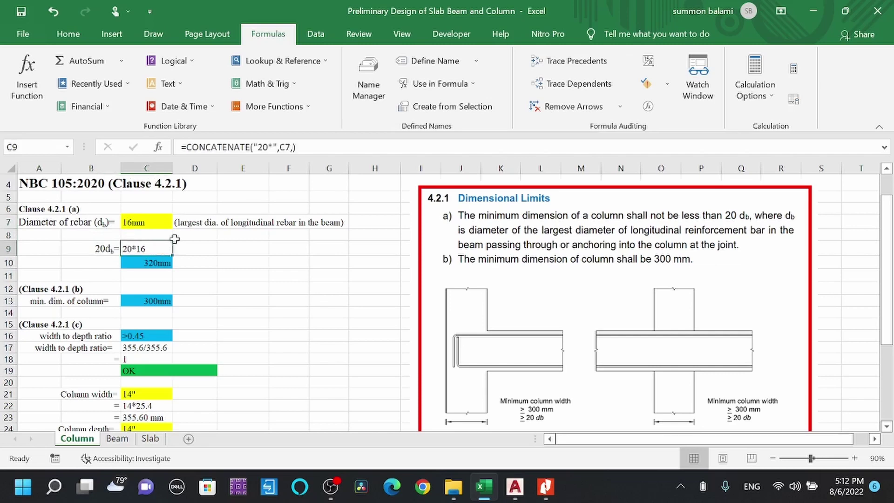
pyautogui.click(145, 261)
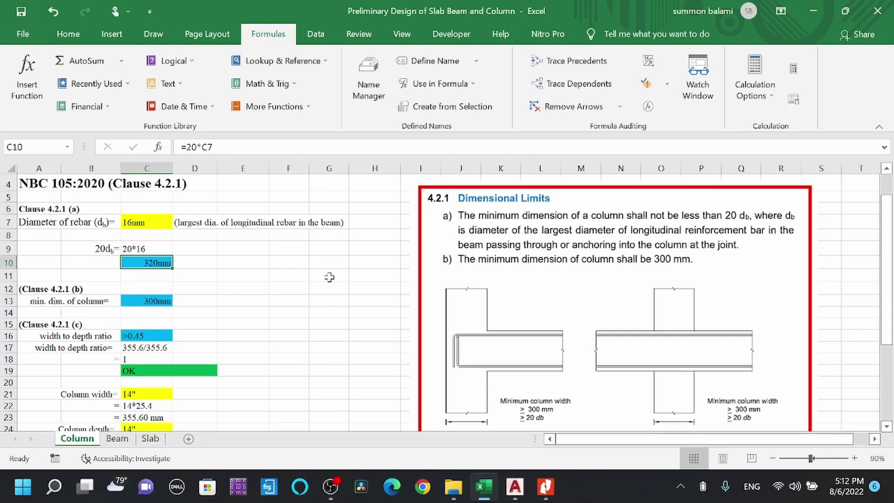
pyautogui.scroll(-2, 410, 274)
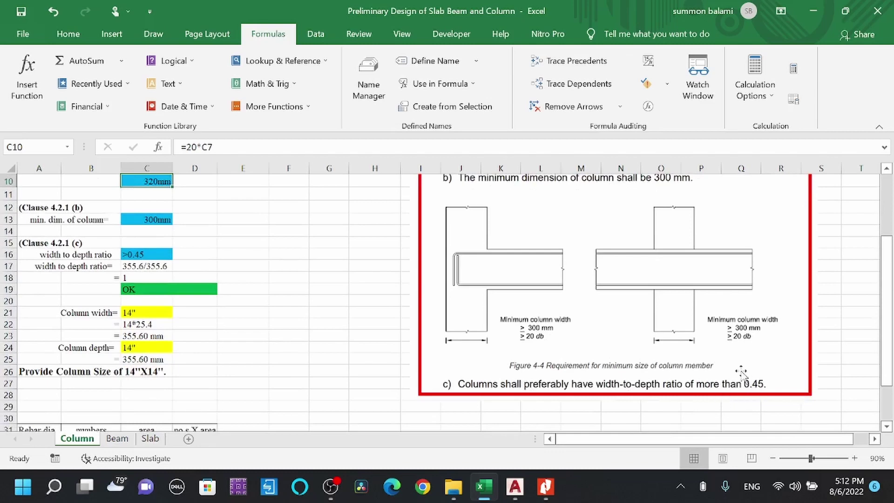
pyautogui.scroll(1, 198, 213)
pyautogui.click(94, 297)
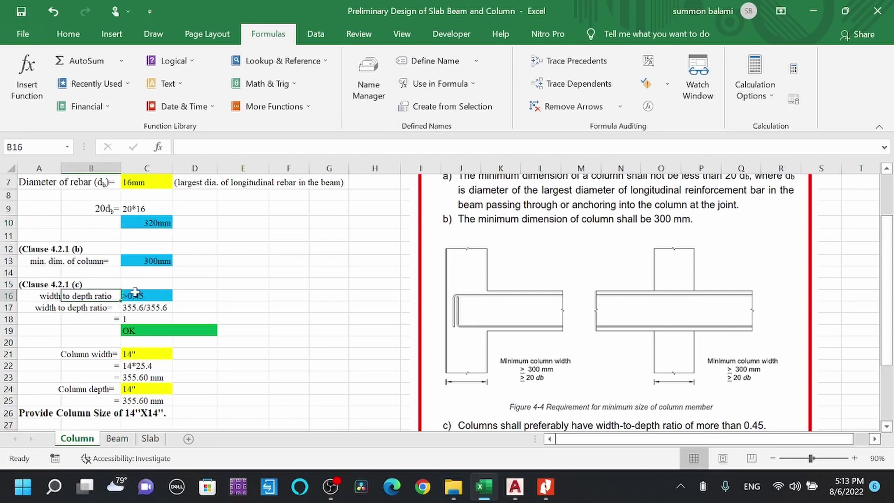
pyautogui.scroll(1, 135, 296)
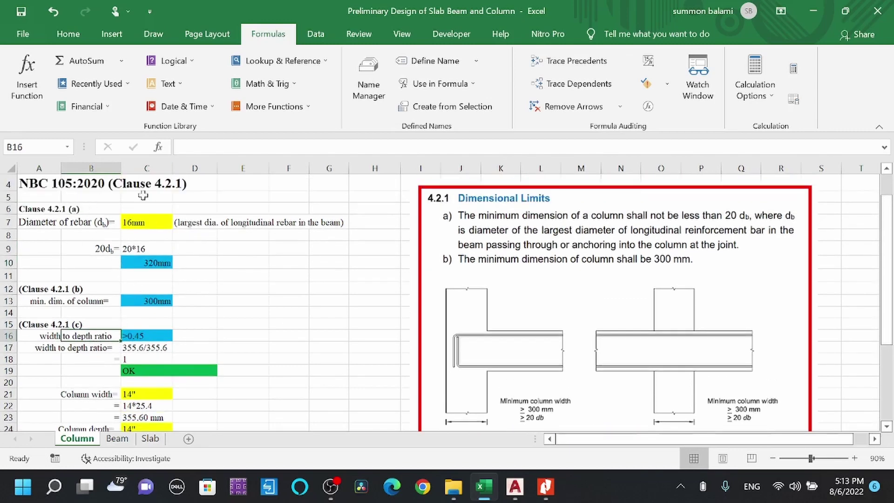
# Step: Try a 20mm rebar diameter, then set it back to 16mm
pyautogui.click(142, 229)
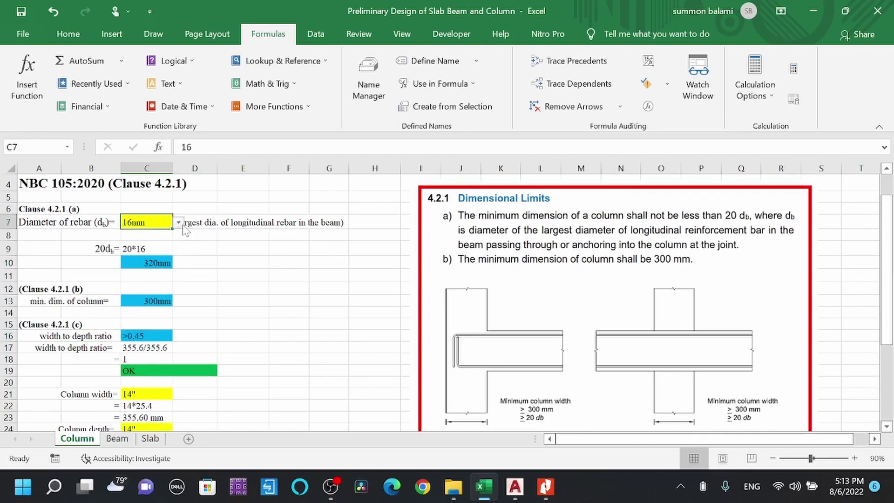
pyautogui.click(178, 223)
pyautogui.click(149, 243)
pyautogui.click(178, 222)
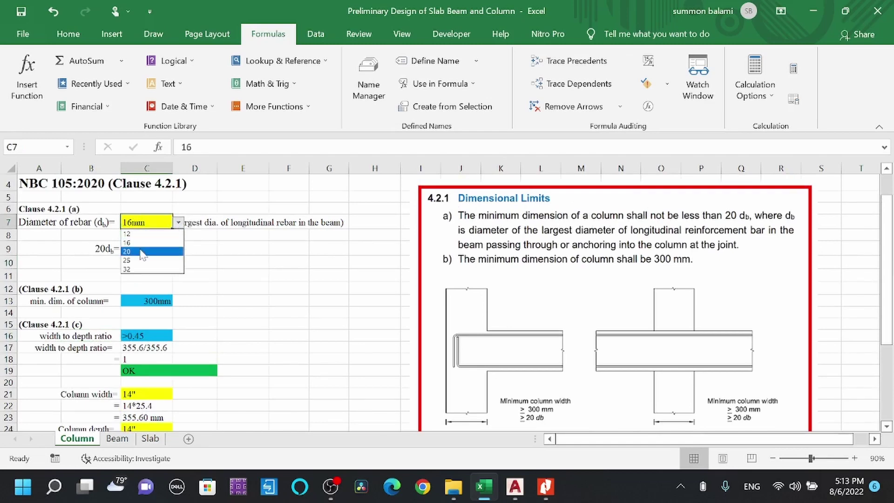
pyautogui.click(142, 252)
pyautogui.click(178, 223)
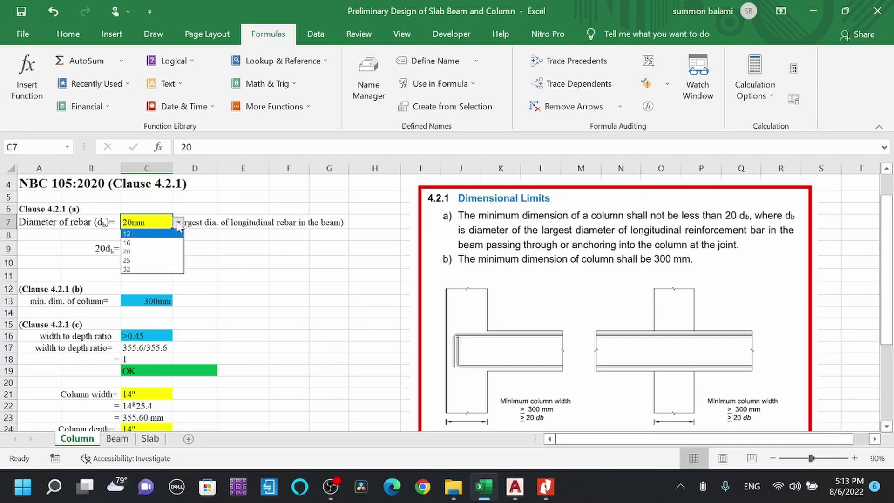
pyautogui.click(140, 243)
pyautogui.click(179, 223)
pyautogui.click(133, 240)
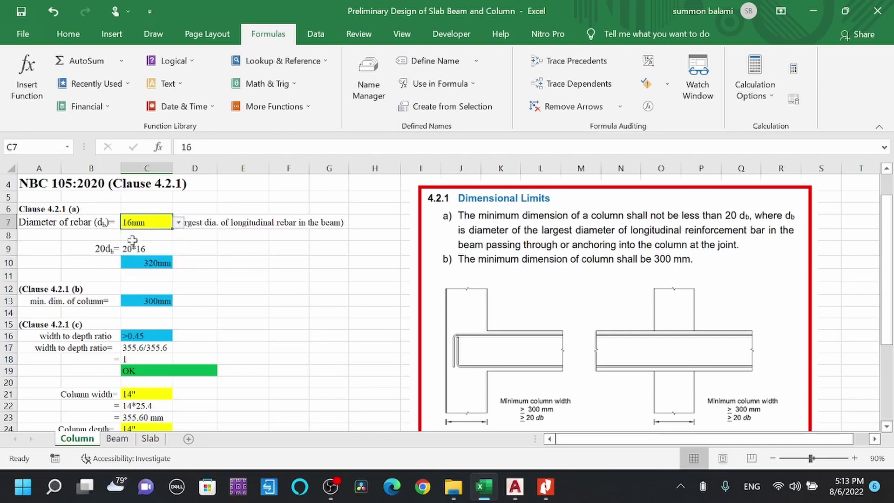
pyautogui.click(179, 223)
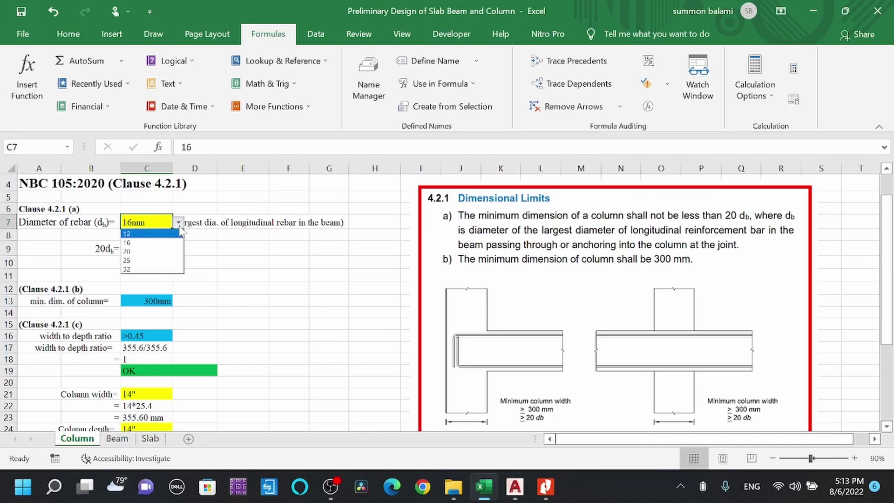
pyautogui.click(181, 235)
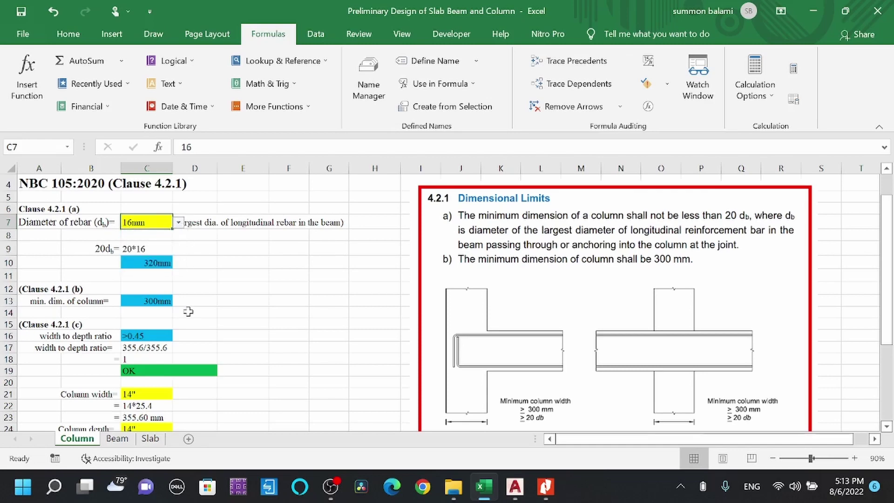
pyautogui.scroll(-6, 188, 312)
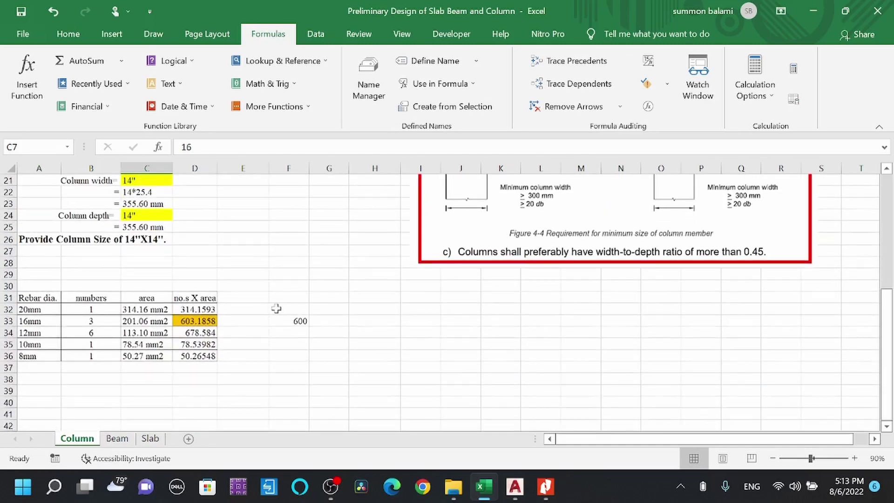
# Step: Compare the 16mm and 12mm bar counts and total provided area against the required 600
pyautogui.click(277, 321)
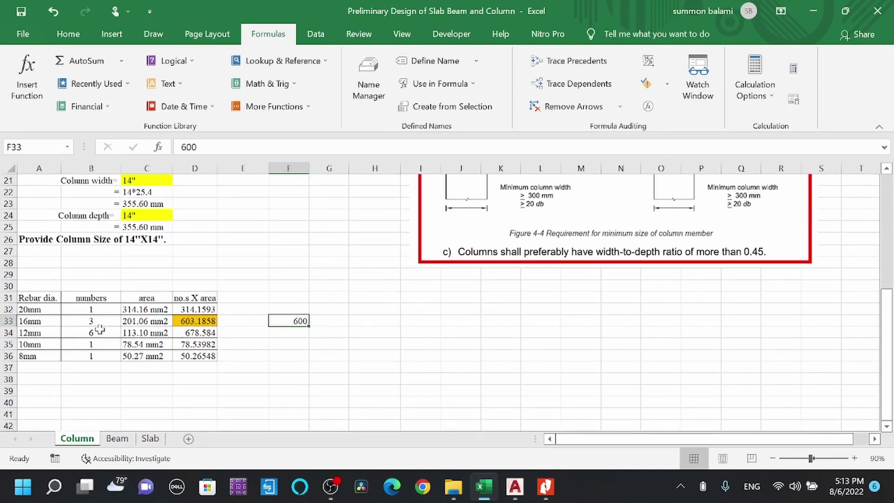
pyautogui.click(75, 323)
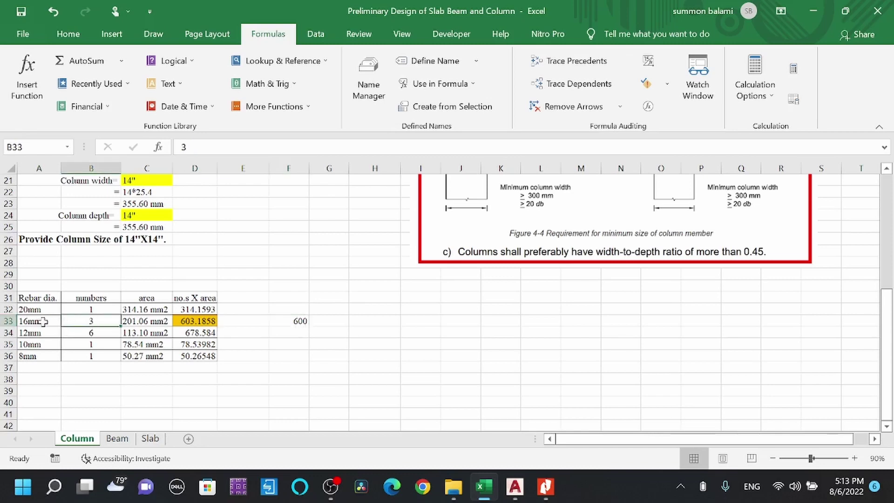
pyautogui.click(42, 321)
pyautogui.click(100, 322)
pyautogui.click(36, 320)
pyautogui.click(95, 324)
pyautogui.click(95, 334)
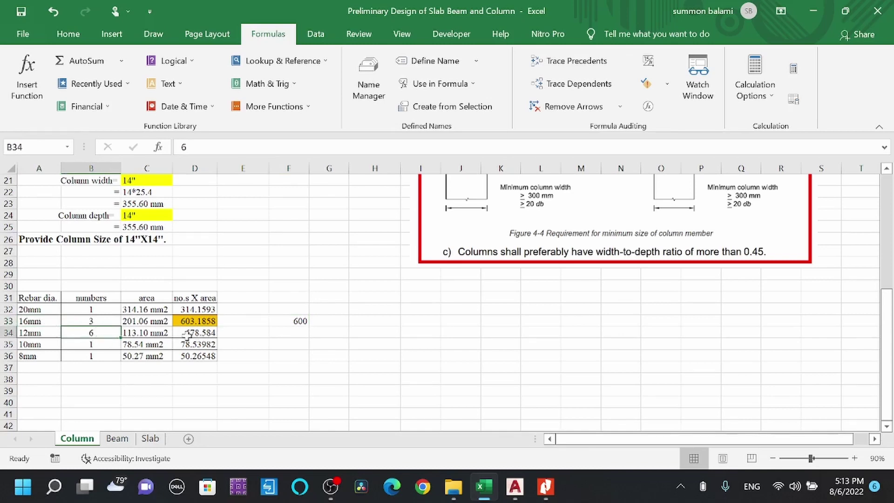
pyautogui.click(203, 332)
pyautogui.moveTo(199, 321); pyautogui.dragTo(203, 345)
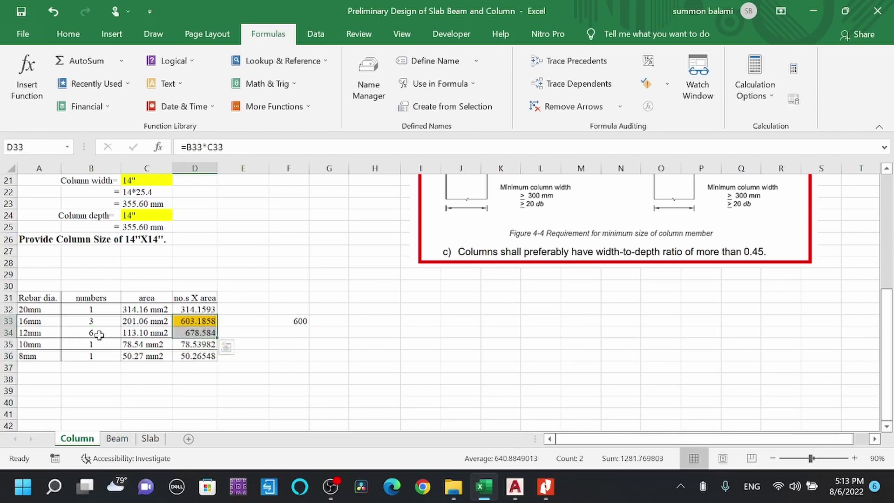
# Step: Try five 12mm bars against the 600 requirement, then restore six bars
pyautogui.click(99, 334)
pyautogui.write('5')
pyautogui.press('Return')
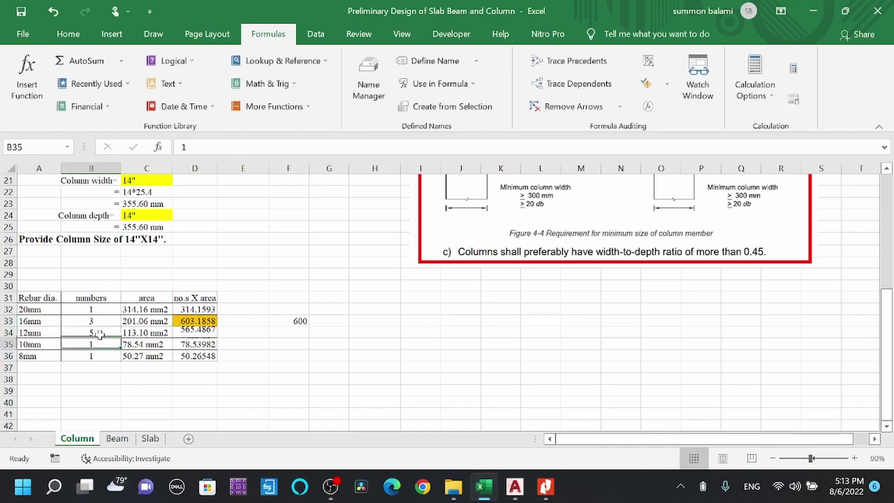
pyautogui.click(197, 332)
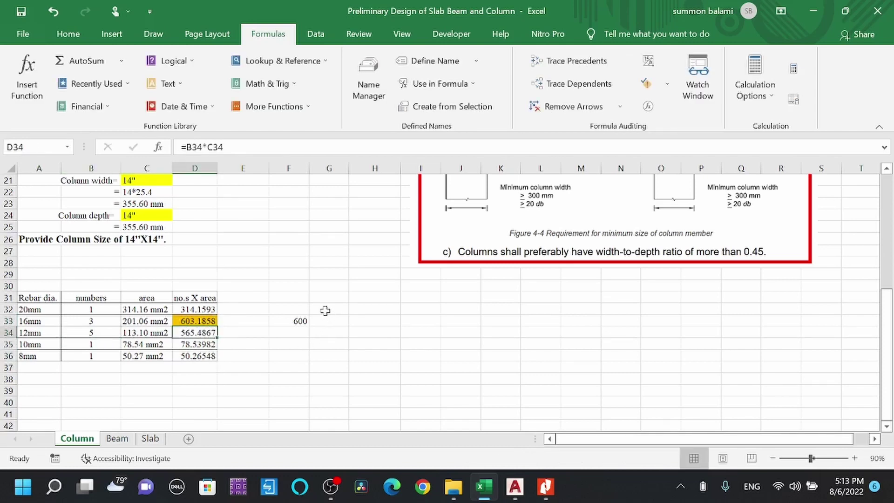
pyautogui.click(297, 321)
pyautogui.click(185, 334)
pyautogui.click(108, 333)
pyautogui.write('6')
pyautogui.press('Return')
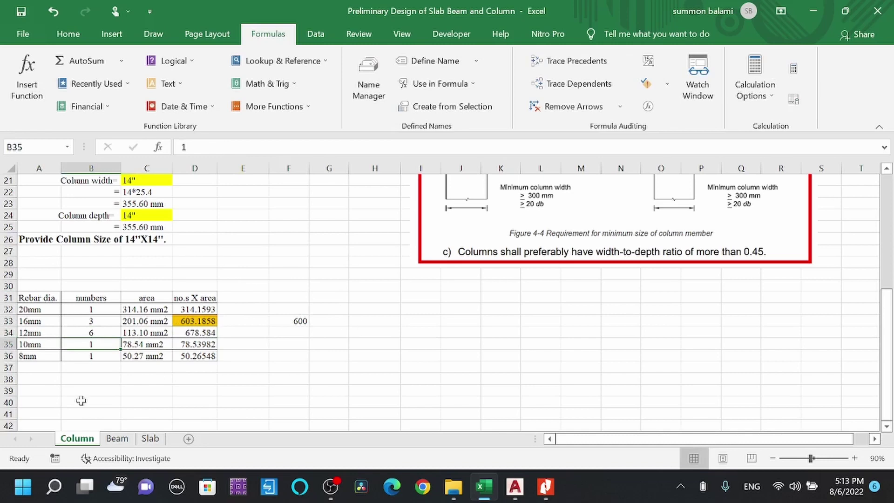
# Step: Review the 16mm, 12mm and 10mm bar rows of the reinforcement table
pyautogui.click(41, 320)
pyautogui.click(38, 333)
pyautogui.click(30, 317)
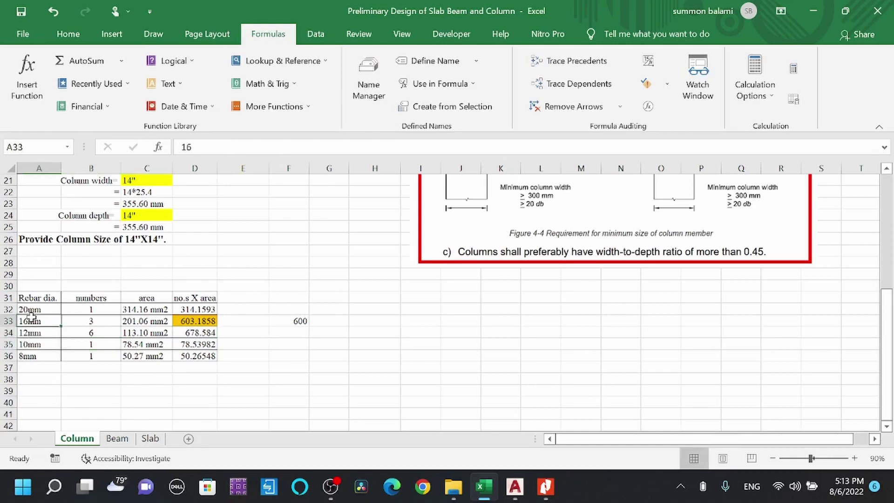
pyautogui.keyDown('shift'); pyautogui.click(109, 323); pyautogui.keyUp('shift')
pyautogui.click(39, 322)
pyautogui.click(44, 342)
pyautogui.scroll(6, 74, 275)
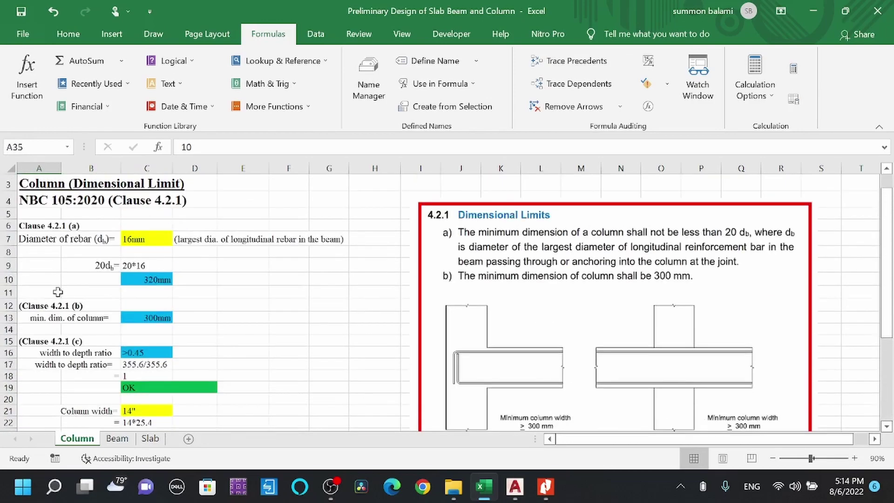
pyautogui.scroll(-1, 123, 256)
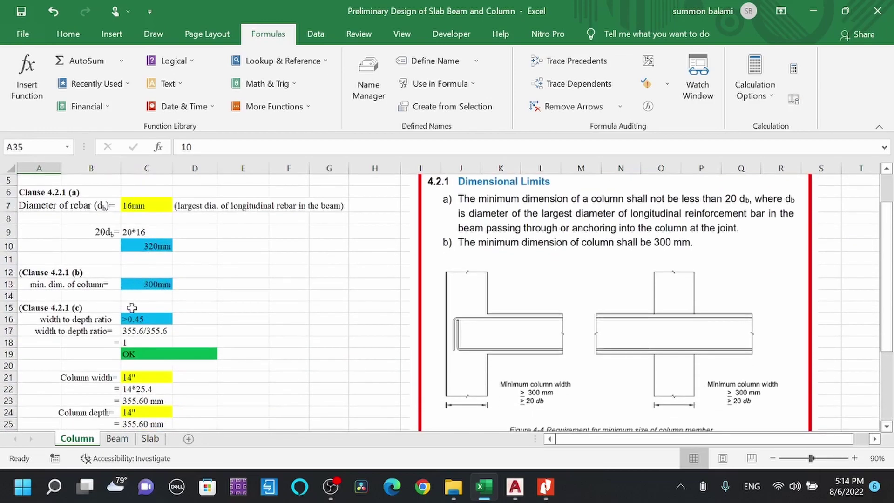
pyautogui.scroll(-1, 231, 264)
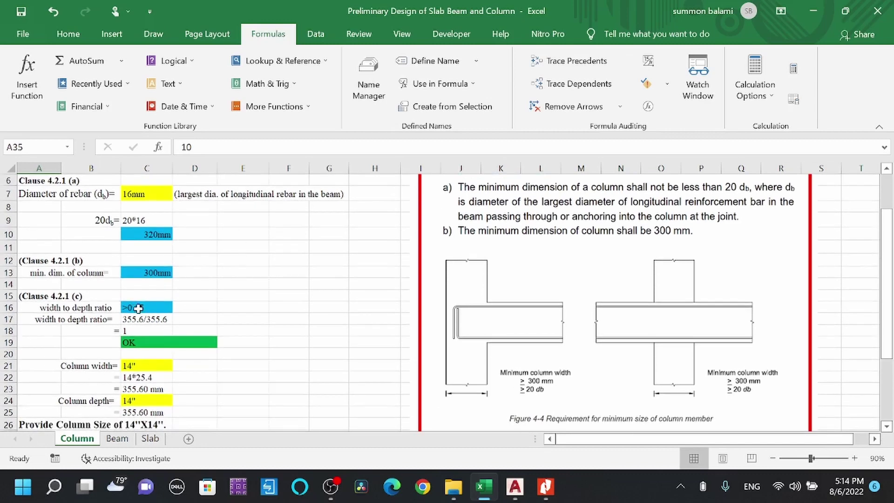
# Step: Change the column width to 12" and inspect the millimetre conversion and 20db check
pyautogui.click(151, 365)
pyautogui.click(142, 400)
pyautogui.click(148, 367)
pyautogui.click(142, 400)
pyautogui.click(148, 366)
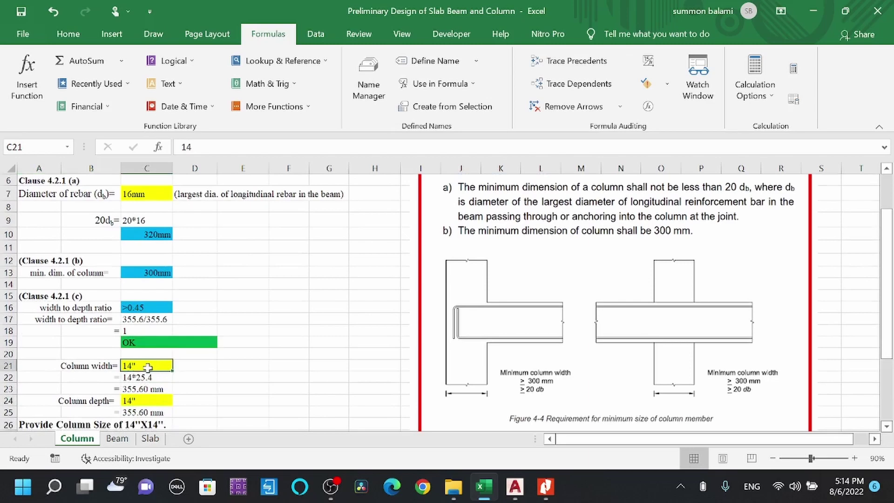
pyautogui.write('12')
pyautogui.press('Return')
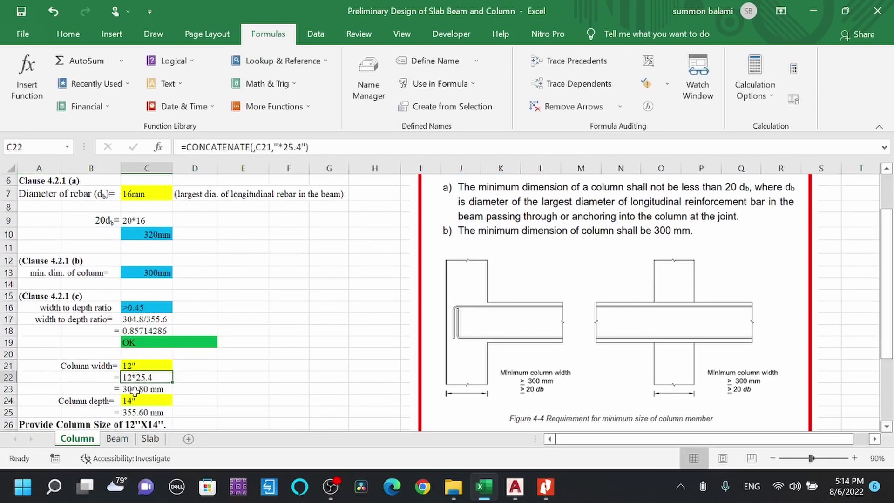
pyautogui.click(153, 389)
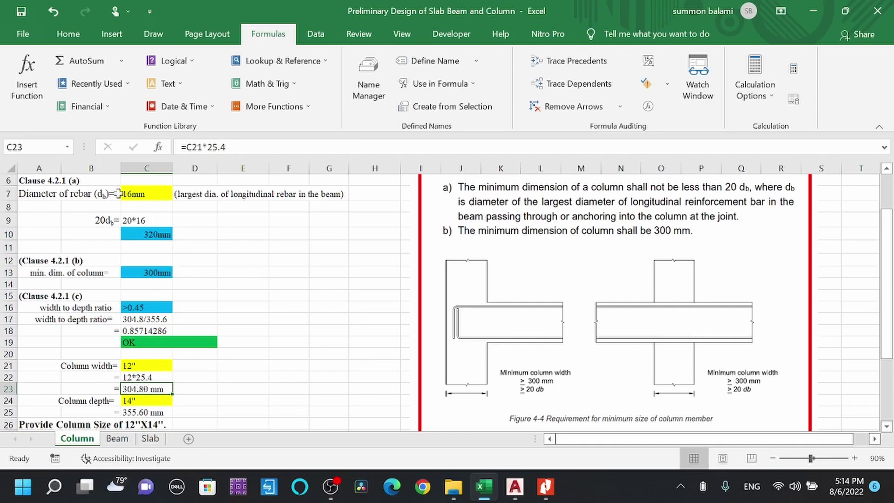
pyautogui.click(135, 237)
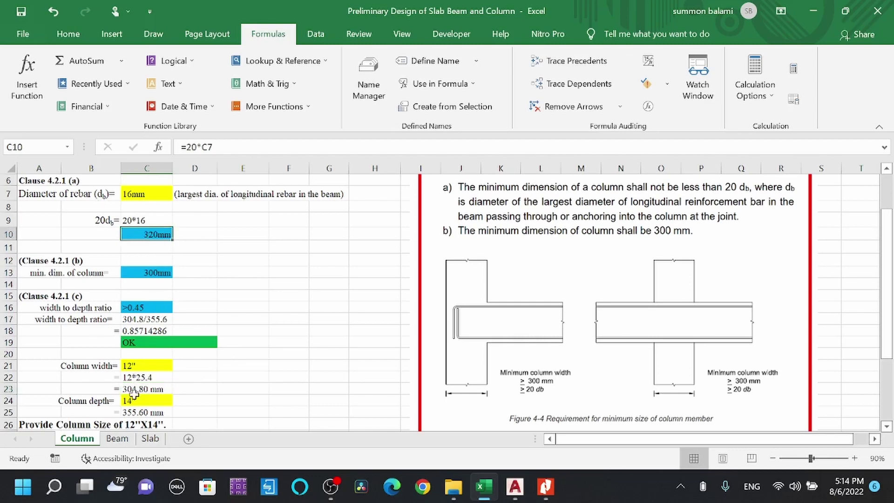
# Step: Restore the column width to 14" and recheck the 20db and 300 mm minimums
pyautogui.click(142, 365)
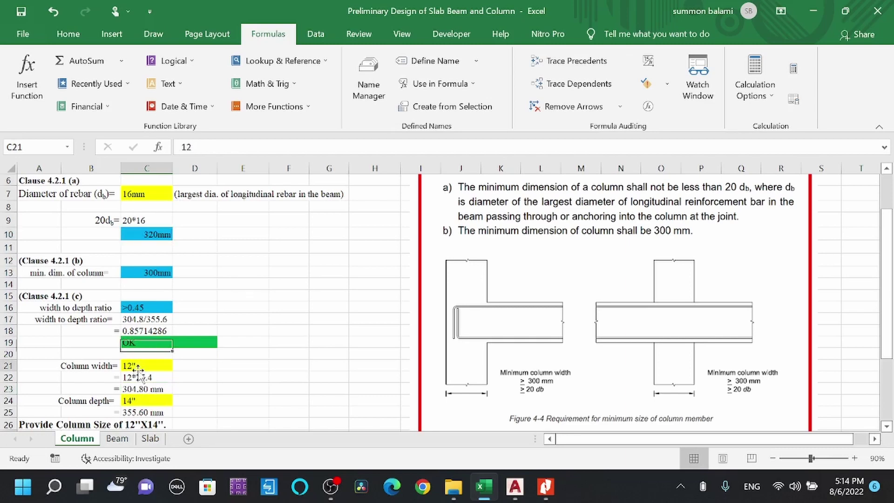
pyautogui.write('14')
pyautogui.press('Return')
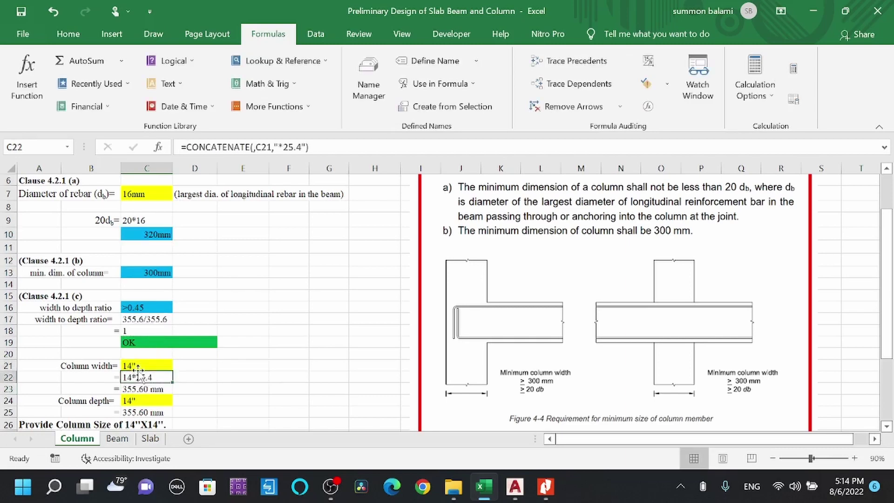
pyautogui.click(141, 236)
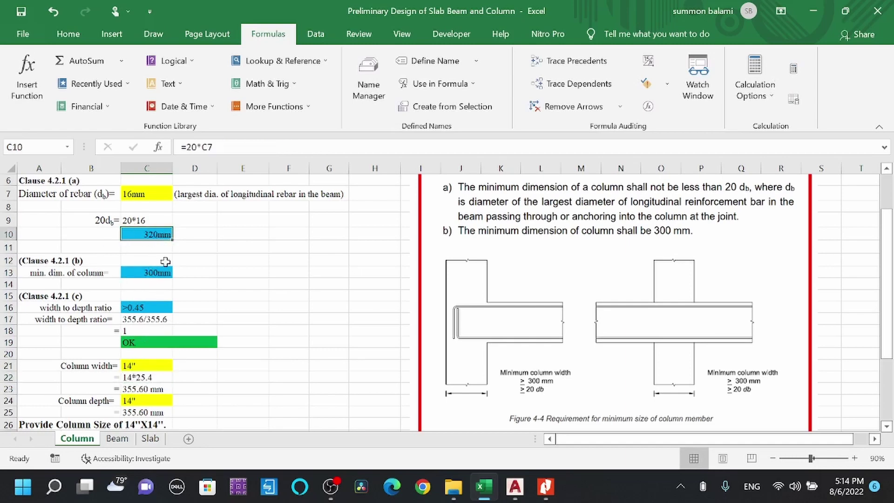
pyautogui.click(151, 277)
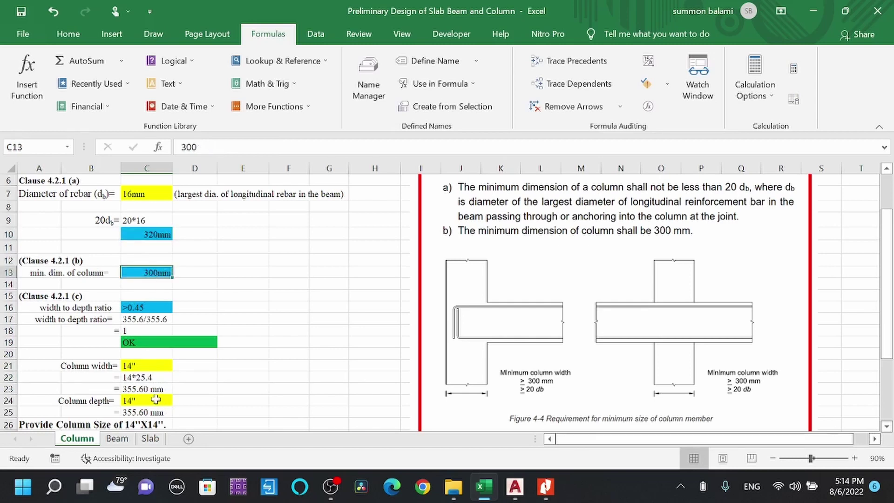
# Step: Review width versus depth, the 0.45 ratio limit and size summary, then go to the Beam sheet
pyautogui.click(128, 390)
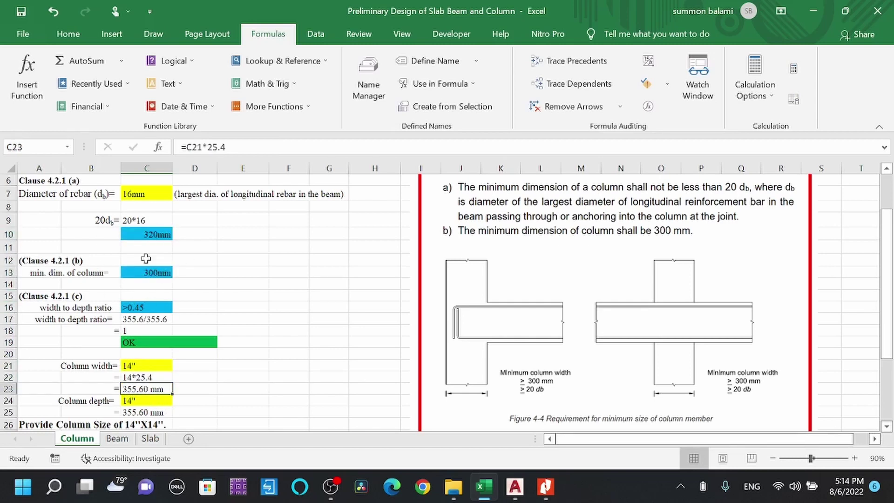
pyautogui.click(152, 401)
pyautogui.click(156, 365)
pyautogui.click(141, 401)
pyautogui.click(143, 366)
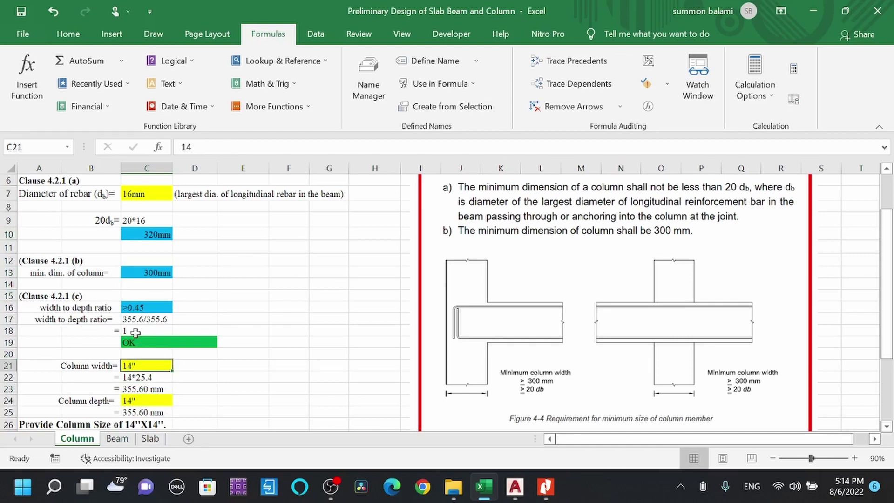
pyautogui.click(141, 331)
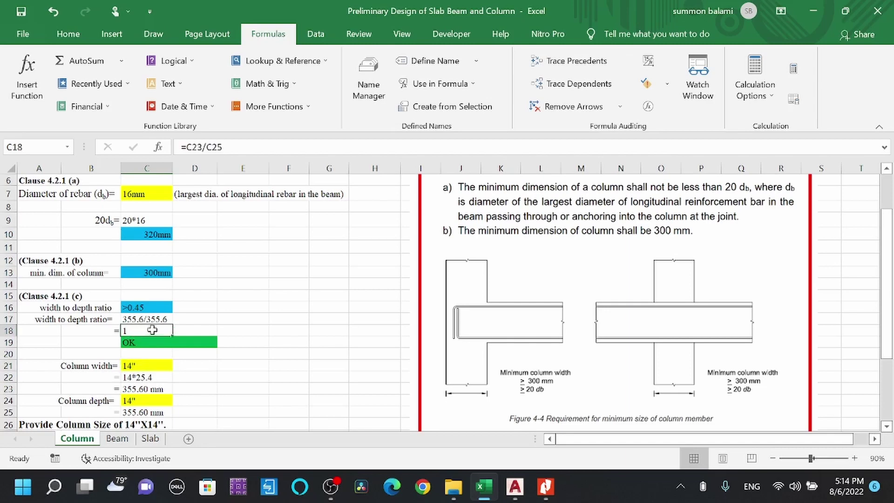
pyautogui.click(145, 307)
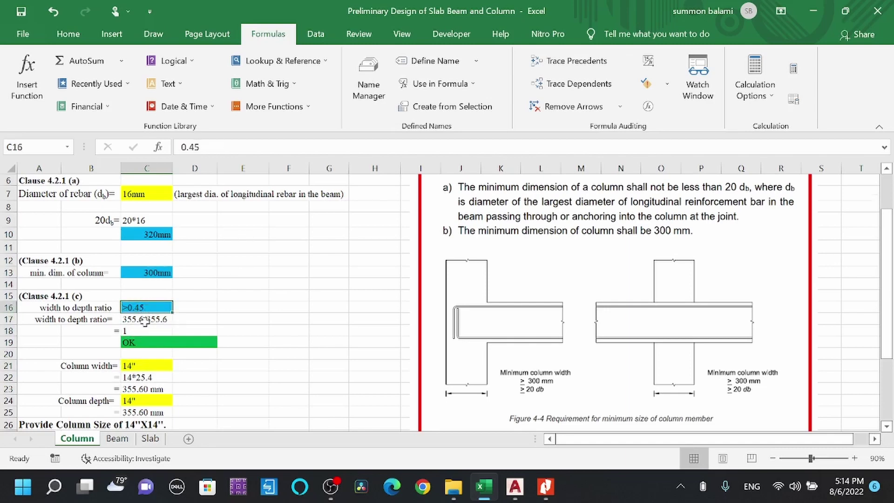
pyautogui.scroll(-1, 122, 197)
pyautogui.scroll(1, 152, 327)
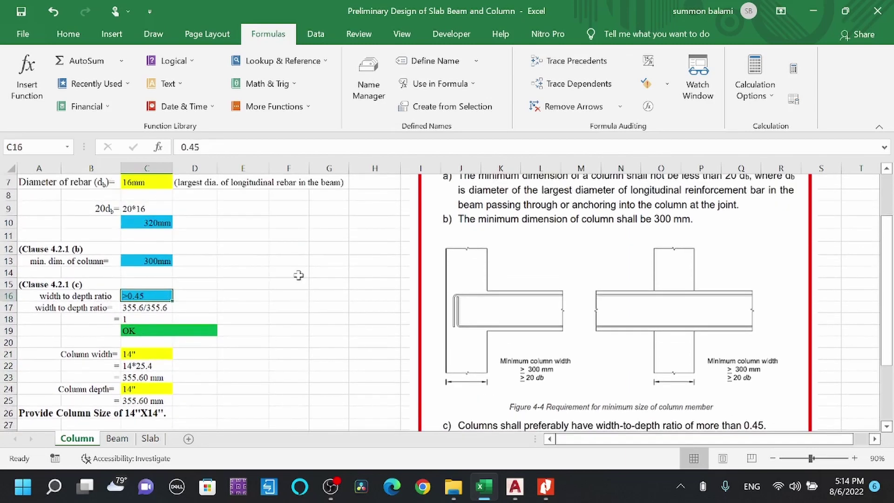
pyautogui.scroll(-1, 100, 321)
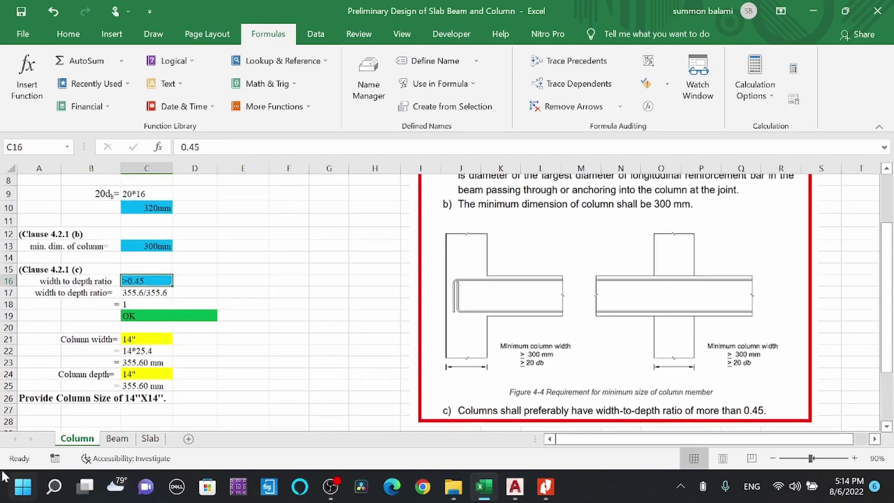
pyautogui.click(41, 400)
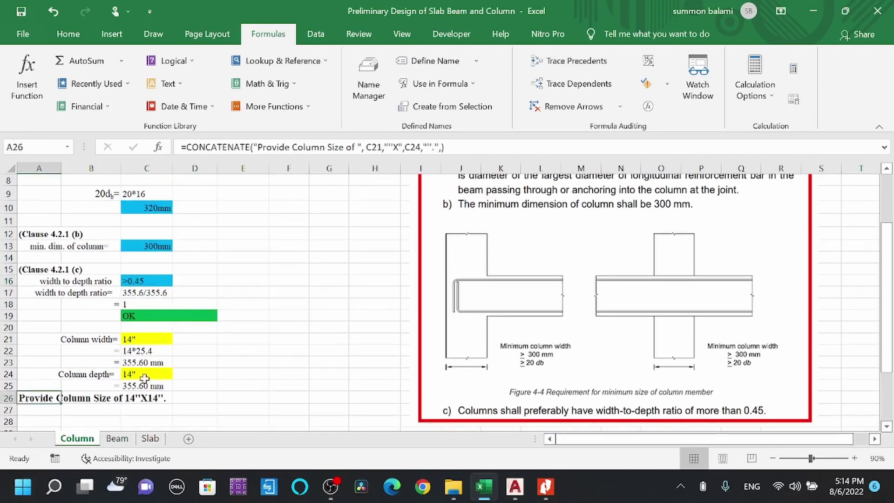
pyautogui.click(117, 438)
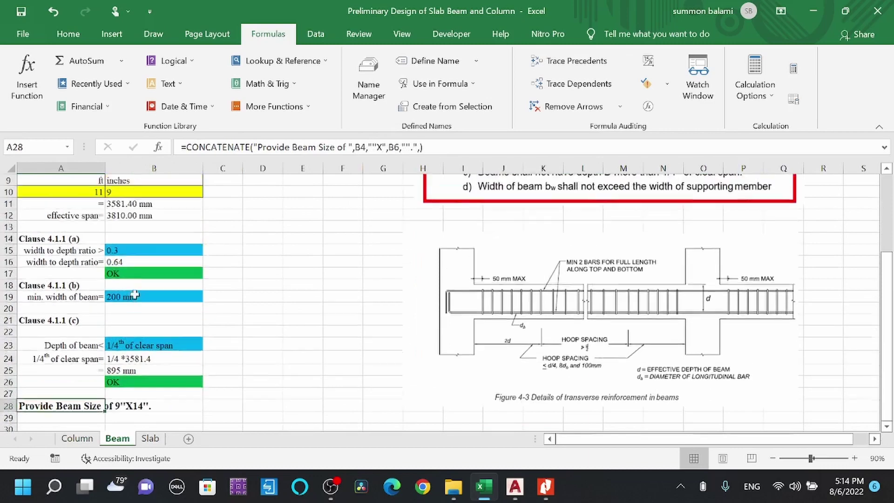
# Step: Check beam width and depth in inches and mm, the clear and effective spans, then switch to AutoCAD
pyautogui.scroll(3, 157, 280)
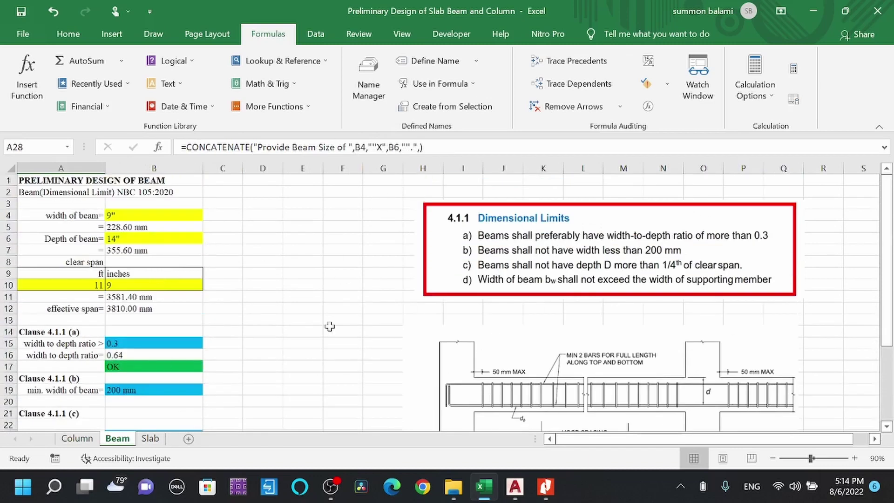
pyautogui.click(145, 213)
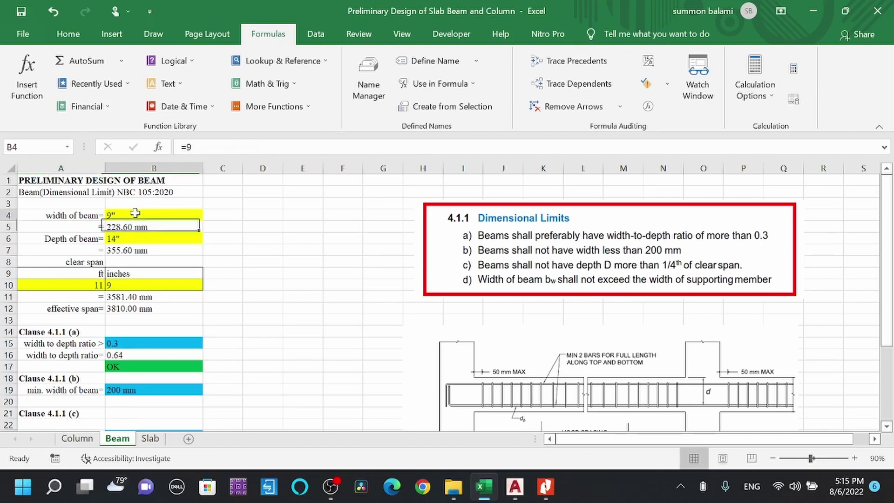
pyautogui.click(135, 239)
pyautogui.click(173, 226)
pyautogui.click(129, 250)
pyautogui.click(70, 263)
pyautogui.click(80, 309)
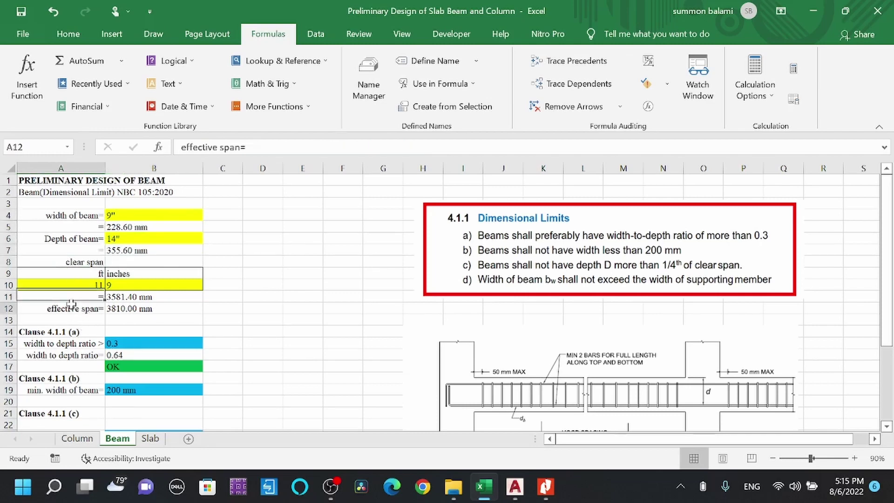
pyautogui.click(515, 486)
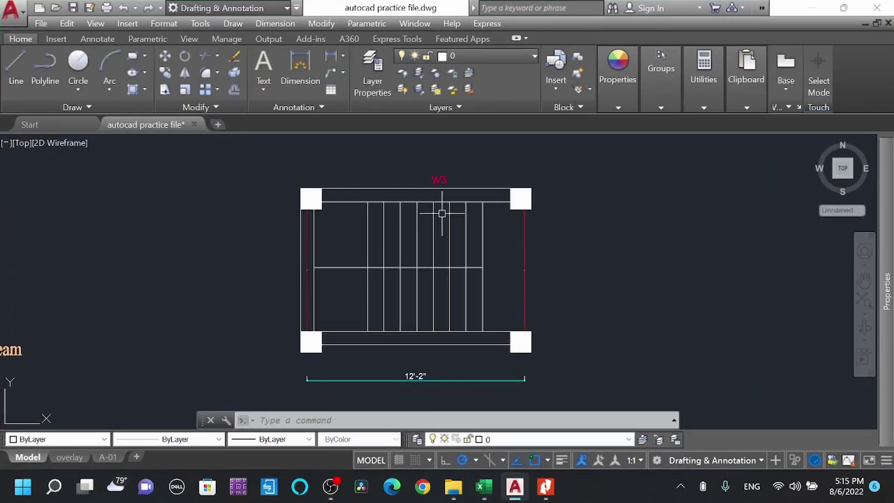
# Step: Pan to the beam span diagram and select the left and right support rectangles
pyautogui.scroll(-5, 508, 253)
pyautogui.scroll(5, 312, 292)
pyautogui.moveTo(590, 256)
pyautogui.mouseDown(button='middle')
pyautogui.moveTo(423, 285)
pyautogui.moveTo(377, 284)
pyautogui.mouseUp(button='middle')
pyautogui.scroll(2, 500, 271)
pyautogui.moveTo(499, 271); pyautogui.dragTo(470, 282, button='middle')
pyautogui.click(605, 280)
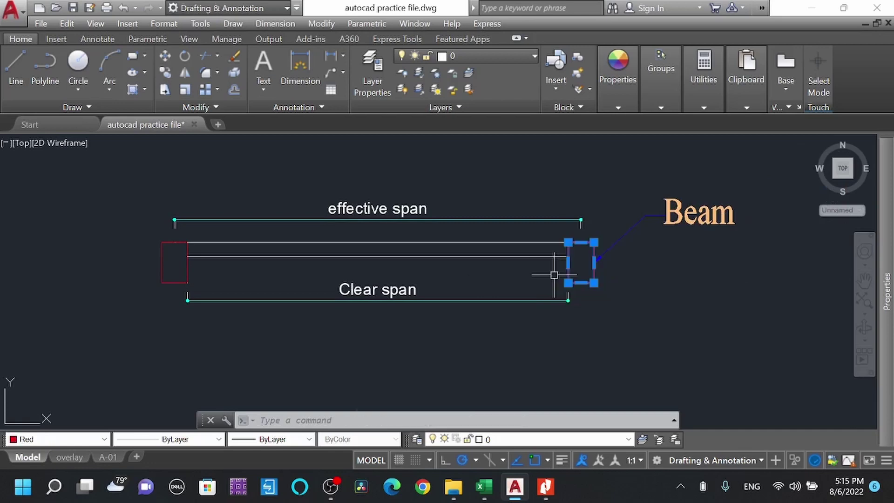
pyautogui.click(558, 263)
pyautogui.click(212, 278)
pyautogui.press('Escape')
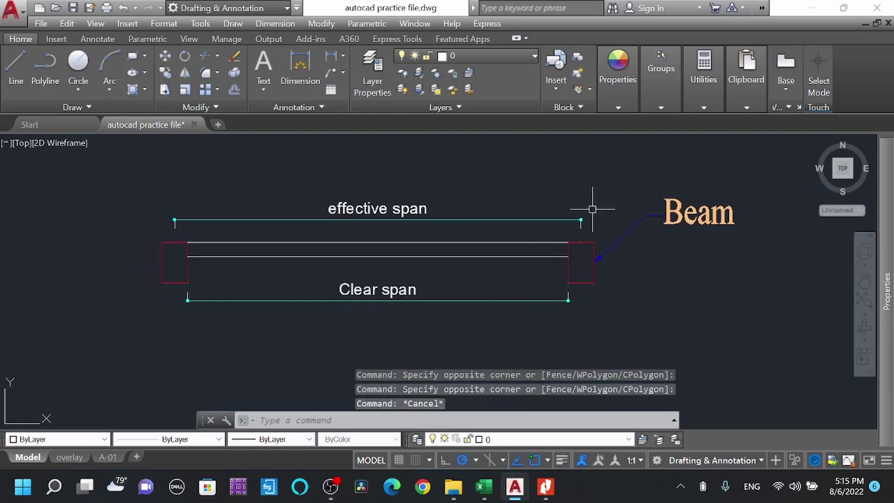
# Step: Select the Beam label leader and effective span dimension, then return to the Excel workbook
pyautogui.click(683, 281)
pyautogui.click(645, 191)
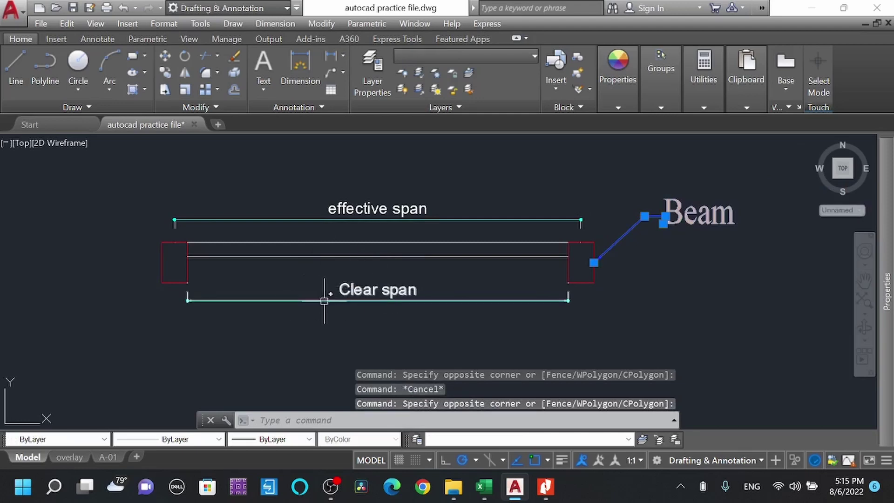
pyautogui.press('Escape')
pyautogui.click(419, 226)
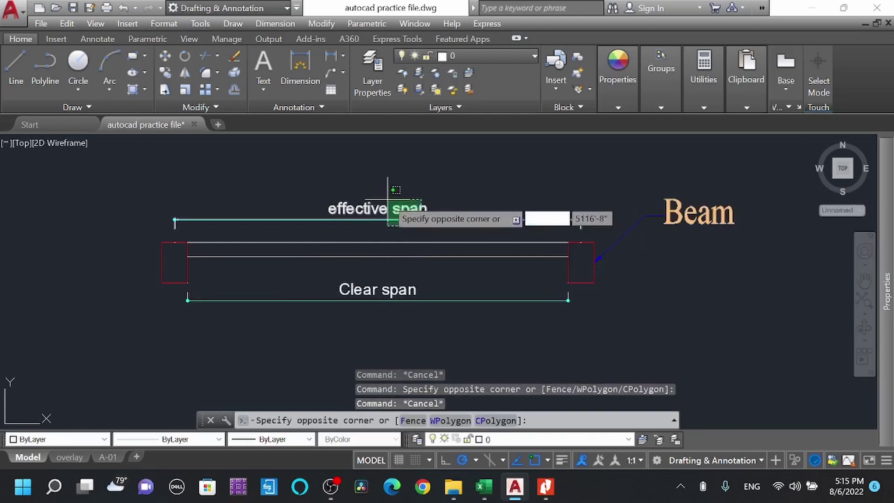
pyautogui.click(408, 190)
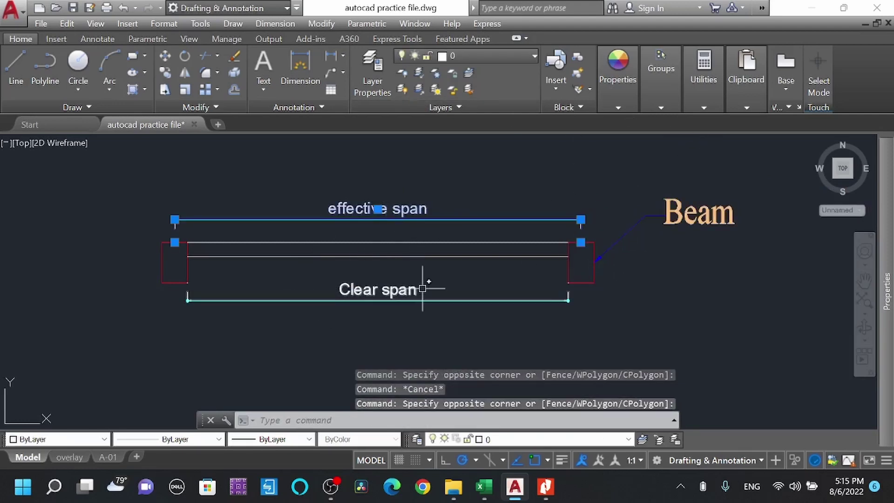
pyautogui.press('Escape')
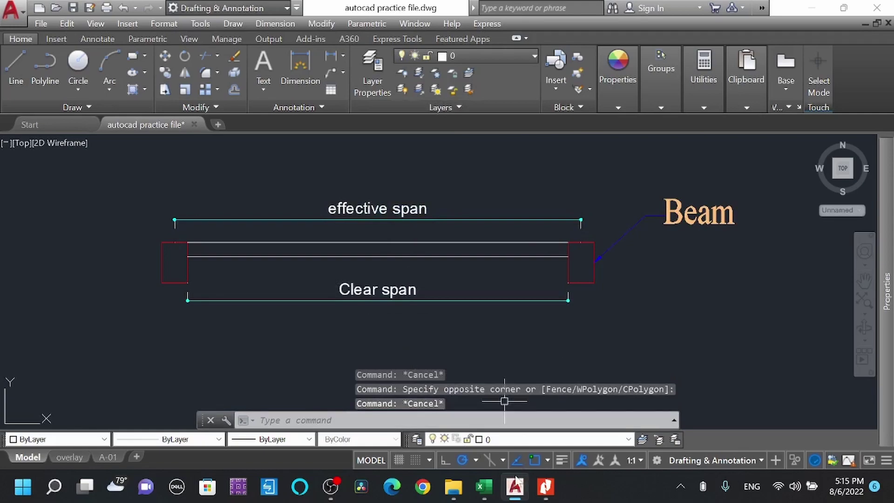
pyautogui.click(485, 486)
pyautogui.scroll(-1, 301, 278)
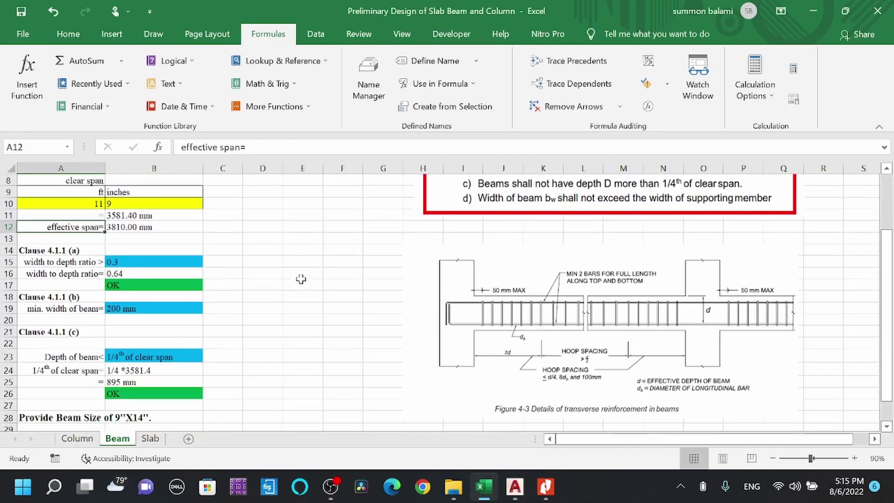
pyautogui.scroll(2, 168, 347)
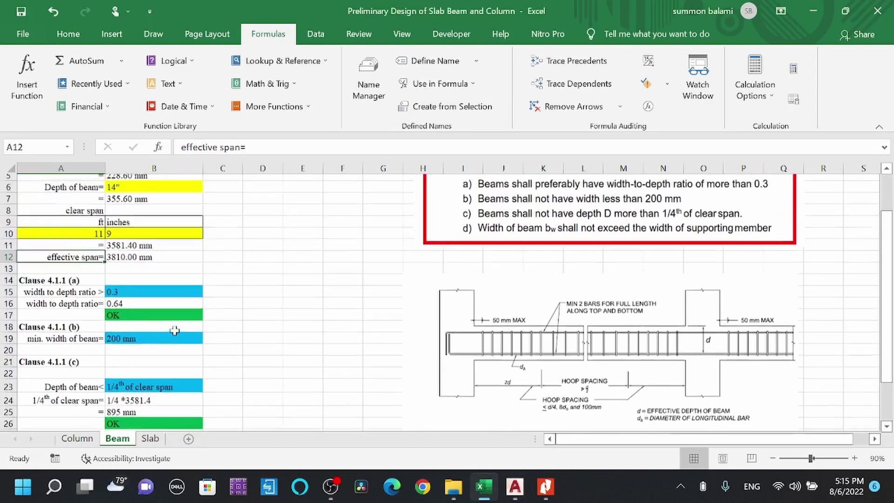
pyautogui.scroll(-1, 168, 347)
pyautogui.scroll(1, 486, 187)
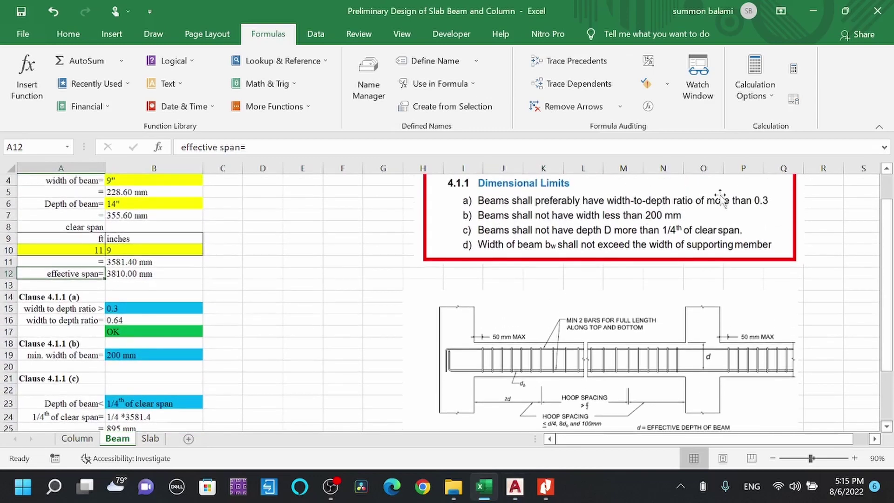
pyautogui.scroll(1, 136, 326)
pyautogui.scroll(1, 136, 326)
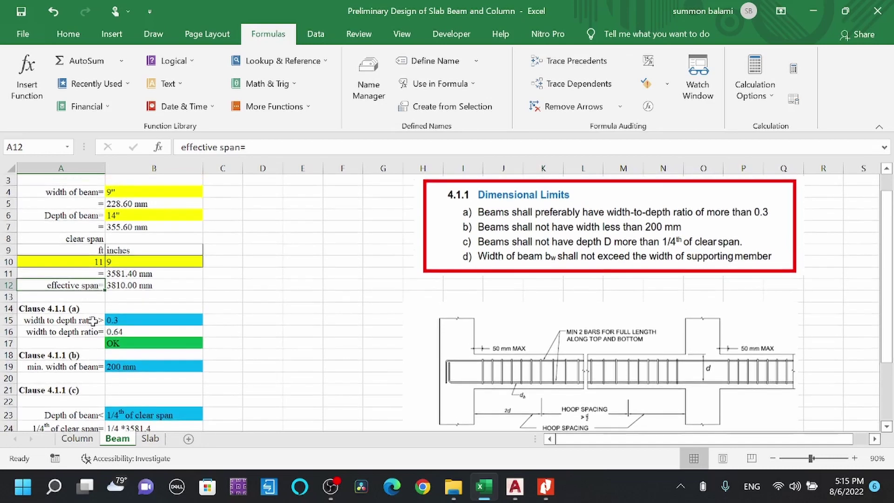
pyautogui.click(113, 319)
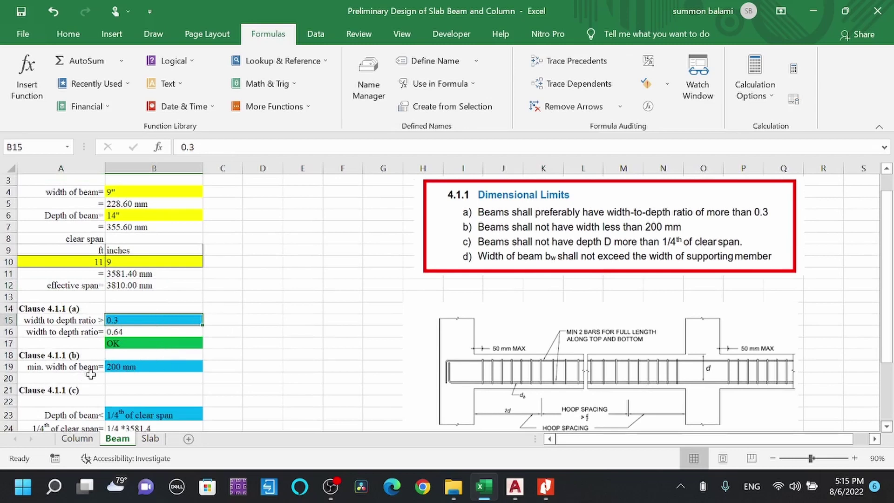
pyautogui.click(126, 367)
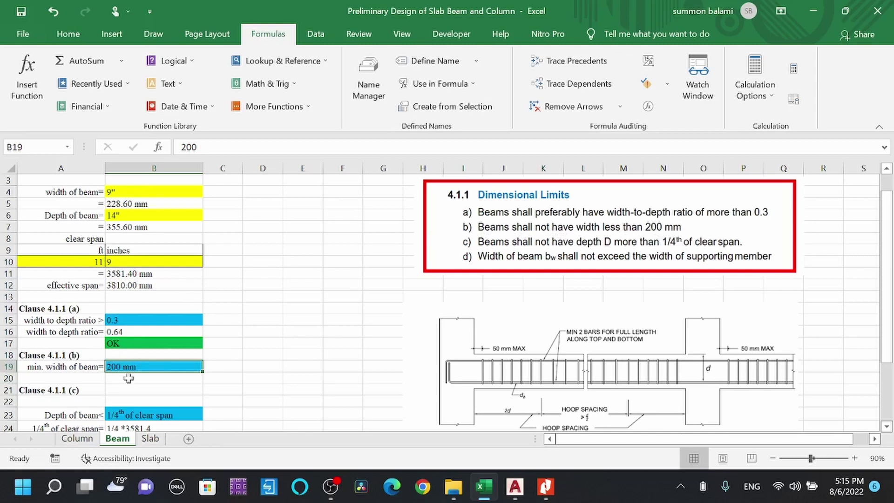
pyautogui.scroll(-2, 130, 363)
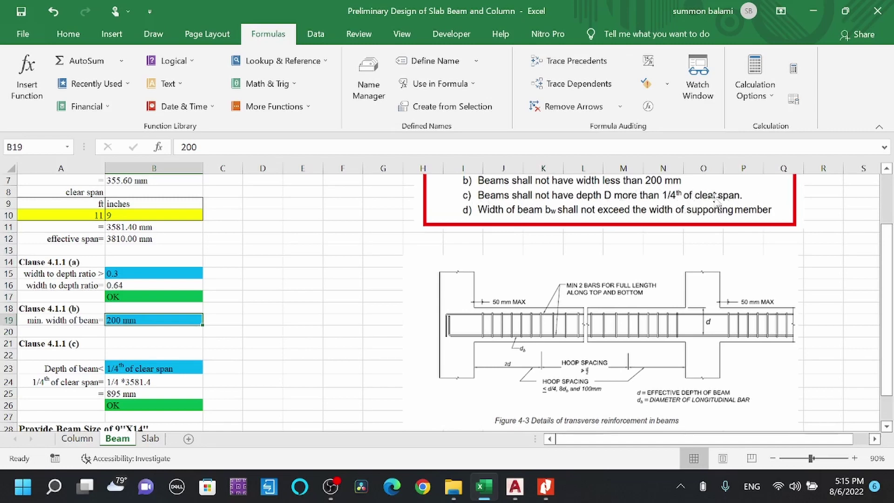
pyautogui.click(121, 369)
pyautogui.click(80, 370)
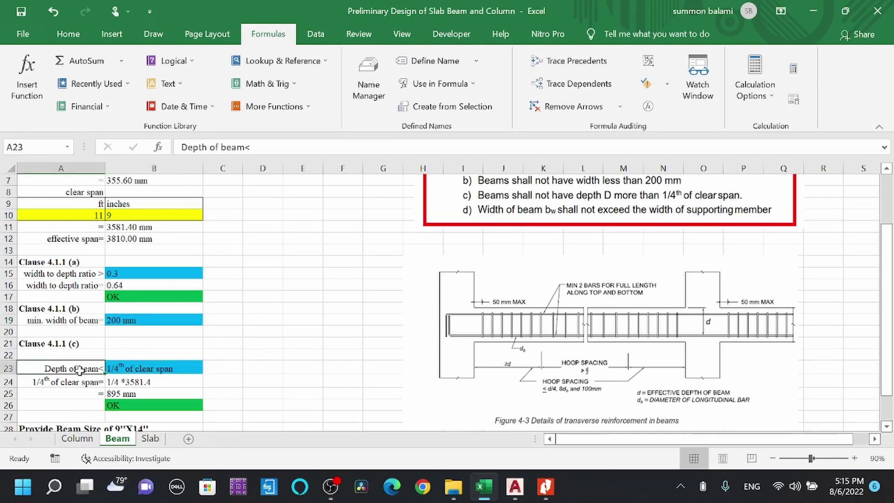
pyautogui.scroll(1, 151, 370)
pyautogui.scroll(-2, 144, 326)
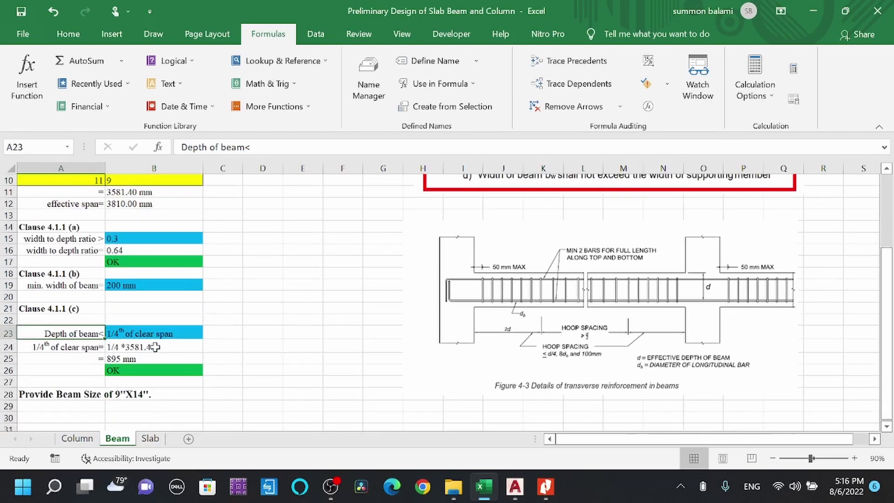
pyautogui.scroll(3, 135, 256)
pyautogui.click(119, 214)
pyautogui.click(128, 238)
pyautogui.click(89, 283)
pyautogui.click(118, 284)
pyautogui.click(96, 284)
pyautogui.click(118, 296)
pyautogui.click(125, 307)
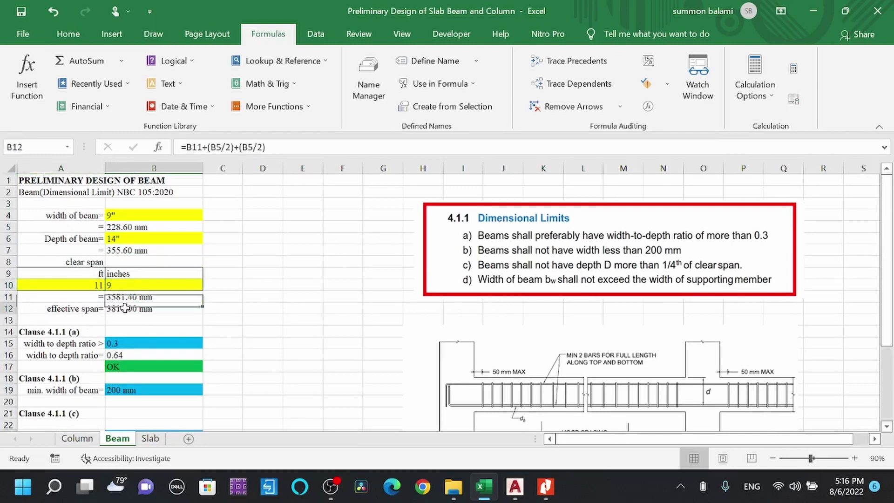
pyautogui.click(155, 285)
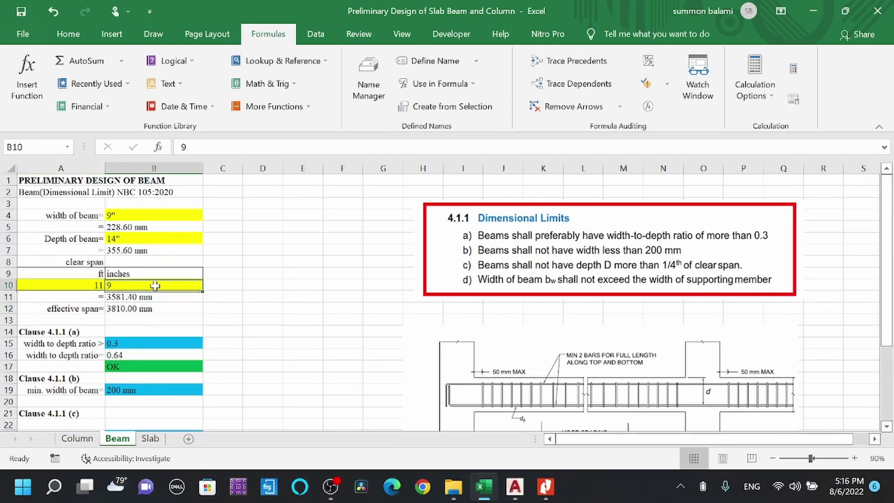
pyautogui.click(82, 290)
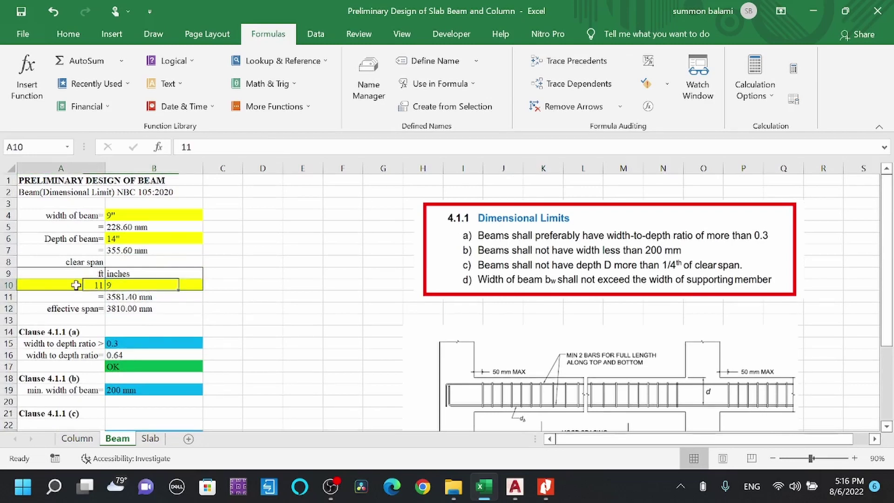
pyautogui.click(124, 284)
pyautogui.click(62, 286)
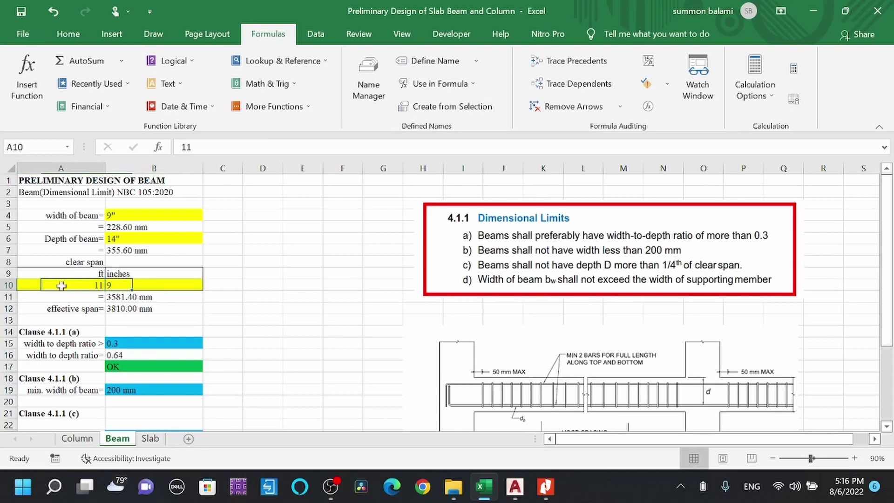
pyautogui.click(116, 284)
pyautogui.moveTo(84, 285); pyautogui.dragTo(128, 284)
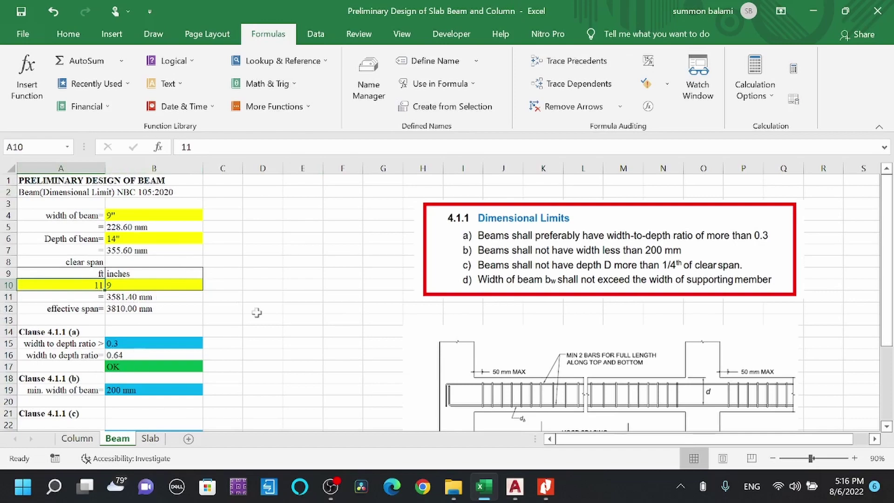
pyautogui.scroll(-2, 140, 308)
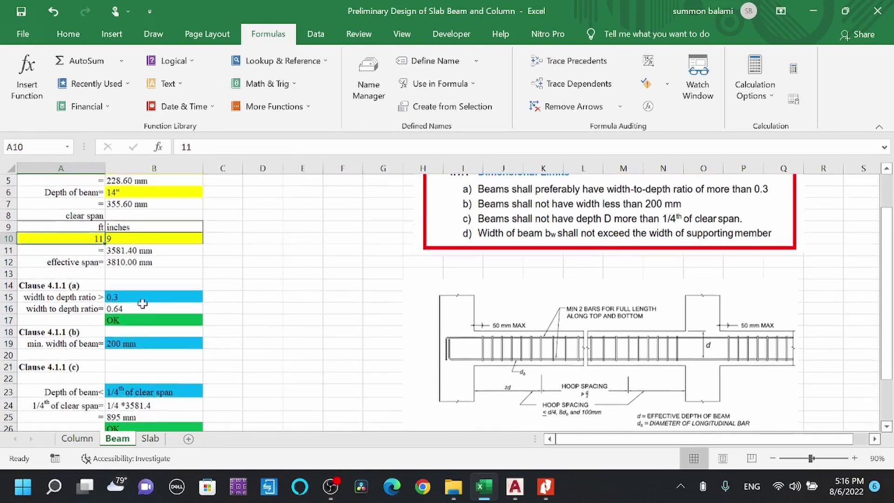
pyautogui.scroll(1, 140, 308)
pyautogui.click(142, 205)
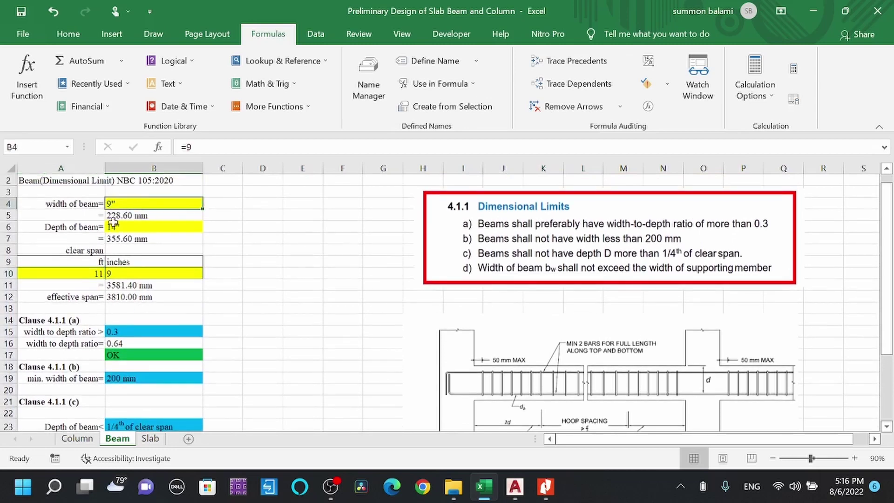
pyautogui.click(150, 229)
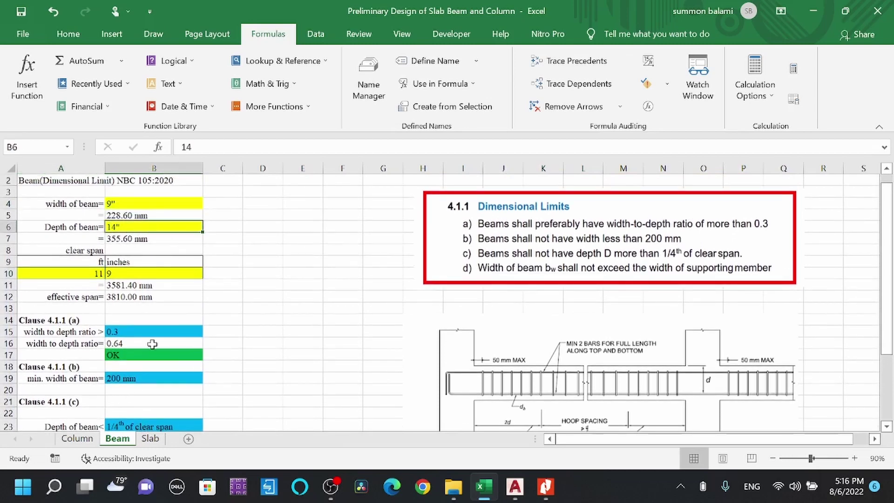
pyautogui.click(132, 343)
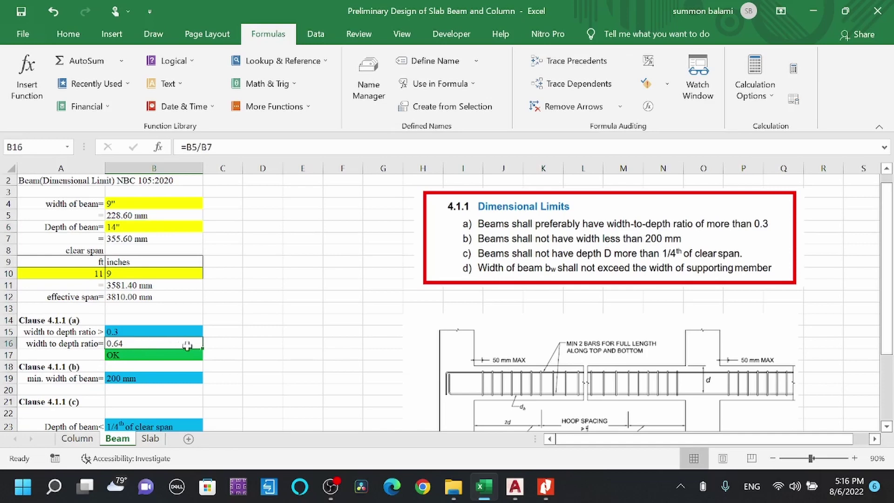
pyautogui.click(279, 344)
pyautogui.write('=')
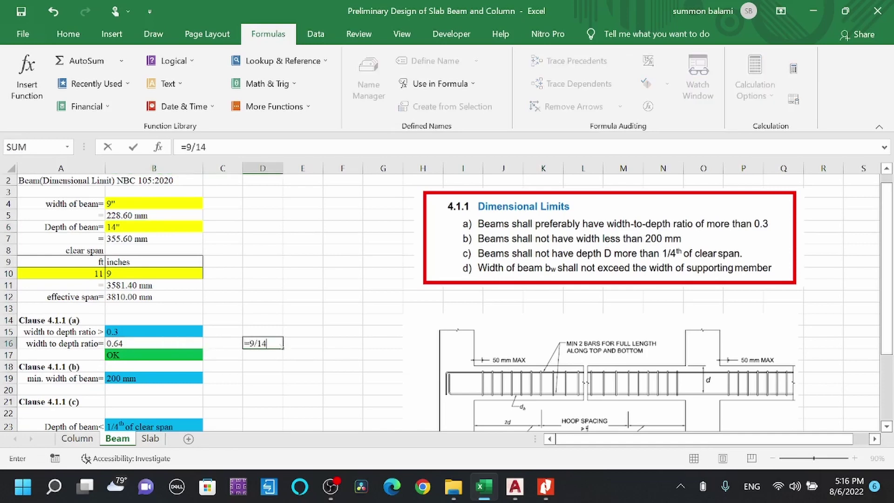
pyautogui.write('9/14')
pyautogui.press('Return')
pyautogui.click(254, 346)
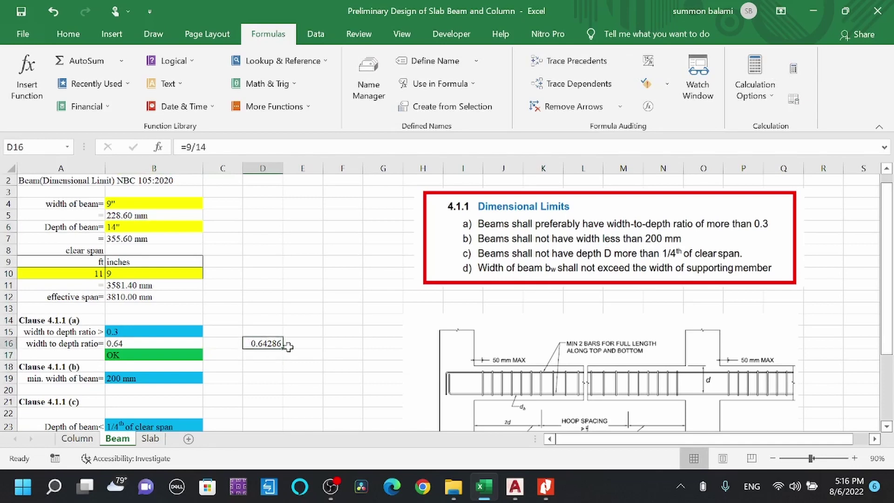
pyautogui.press('Delete')
pyautogui.click(146, 343)
pyautogui.click(134, 333)
pyautogui.click(142, 357)
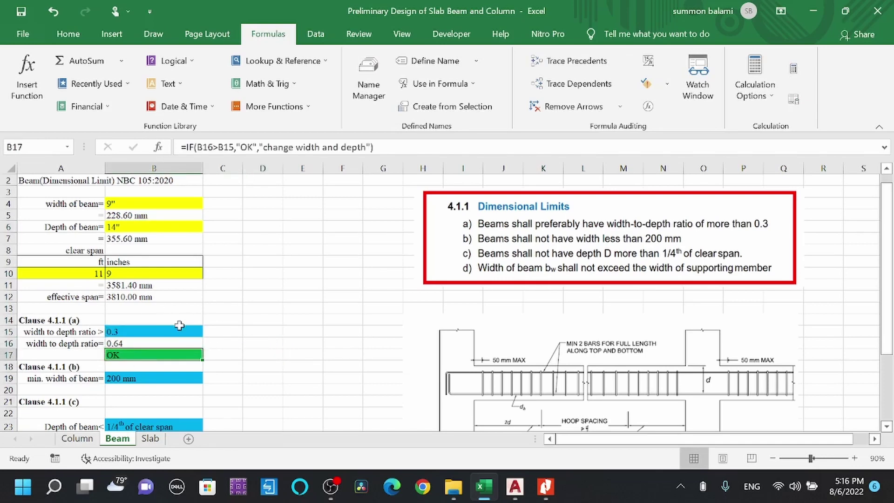
# Step: Review beam width in mm, the 1/4 clear span formula (895 mm) and beam depth 355.60 mm
pyautogui.scroll(-1, 179, 325)
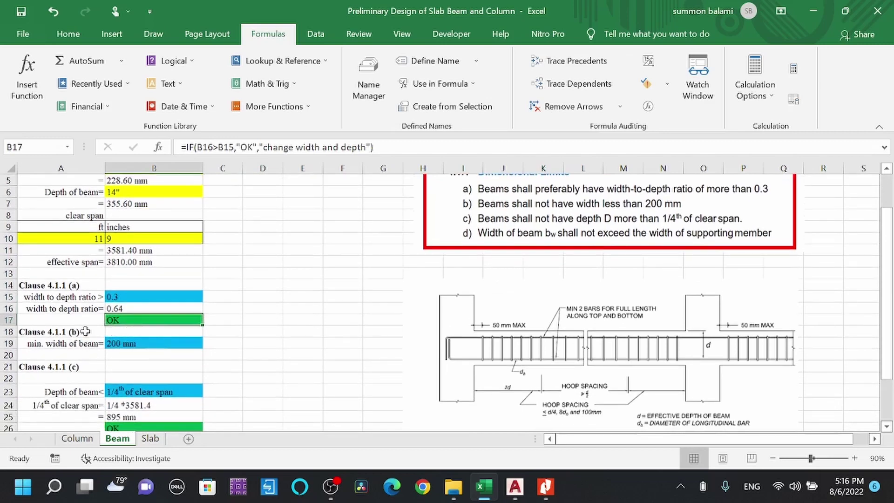
pyautogui.scroll(2, 159, 289)
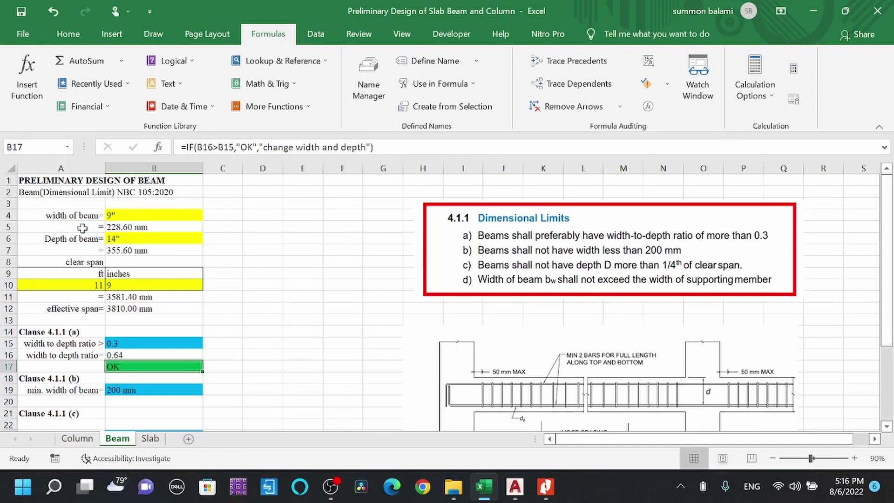
pyautogui.click(128, 227)
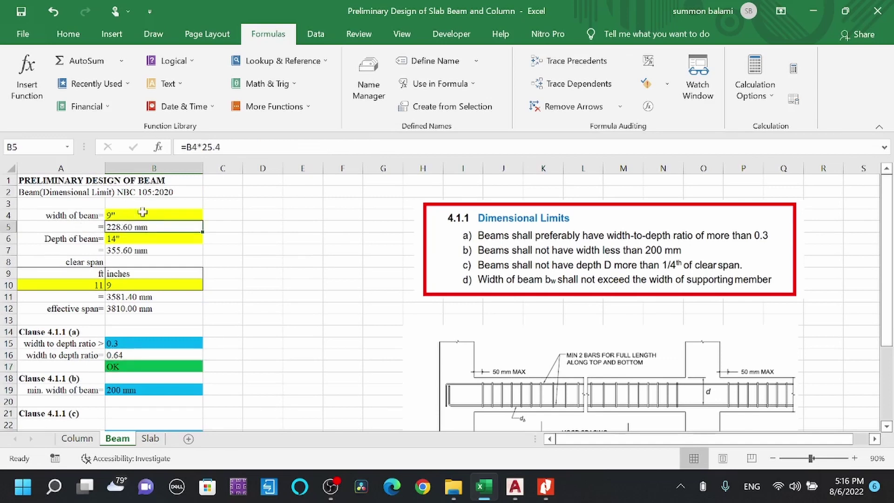
pyautogui.scroll(-4, 185, 337)
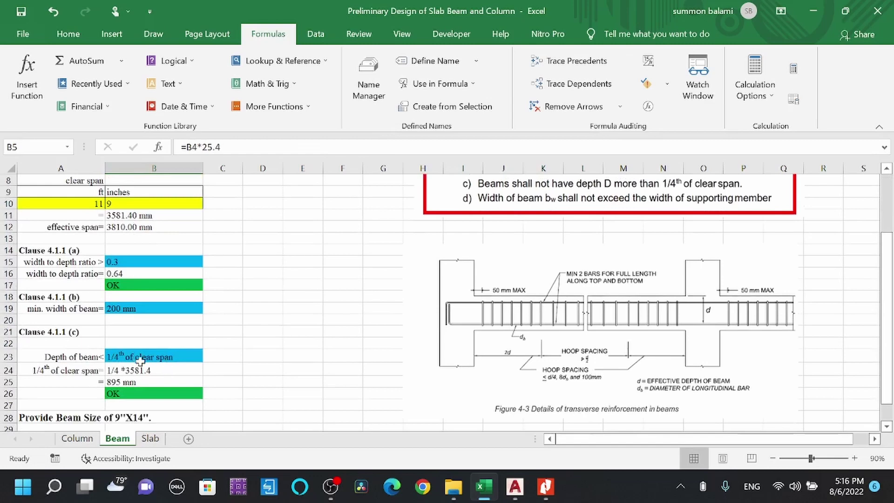
pyautogui.click(142, 368)
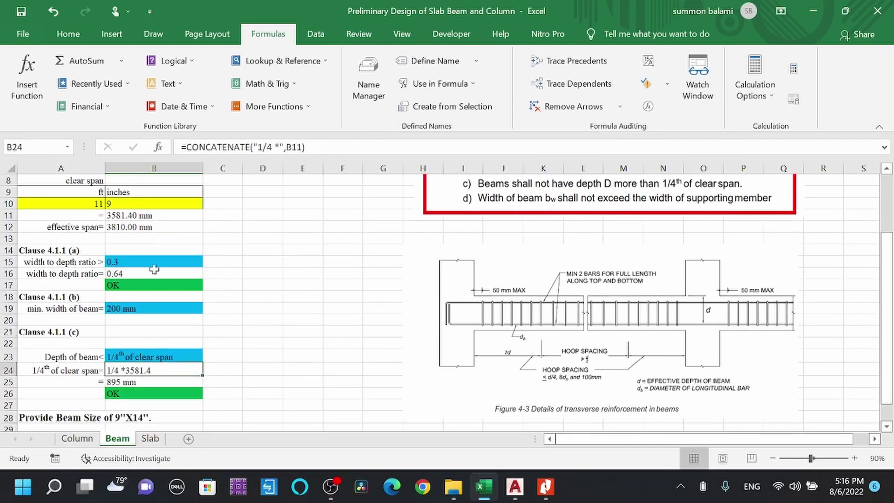
pyautogui.click(145, 215)
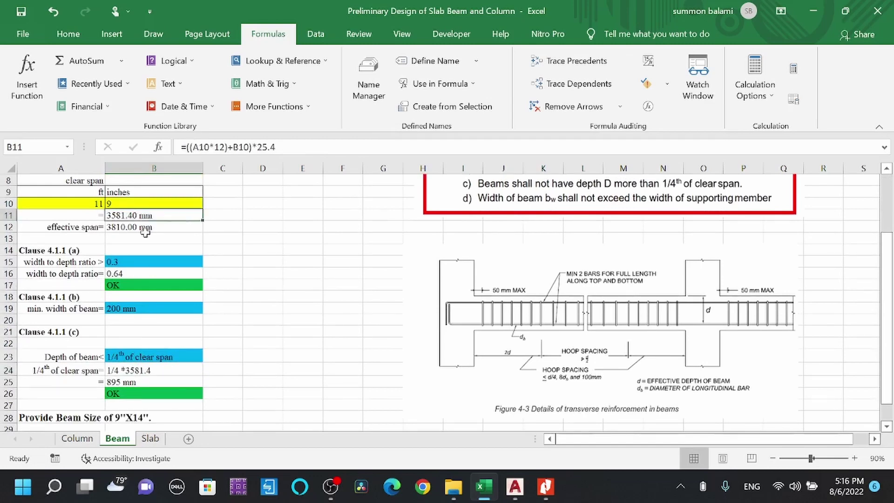
pyautogui.click(135, 383)
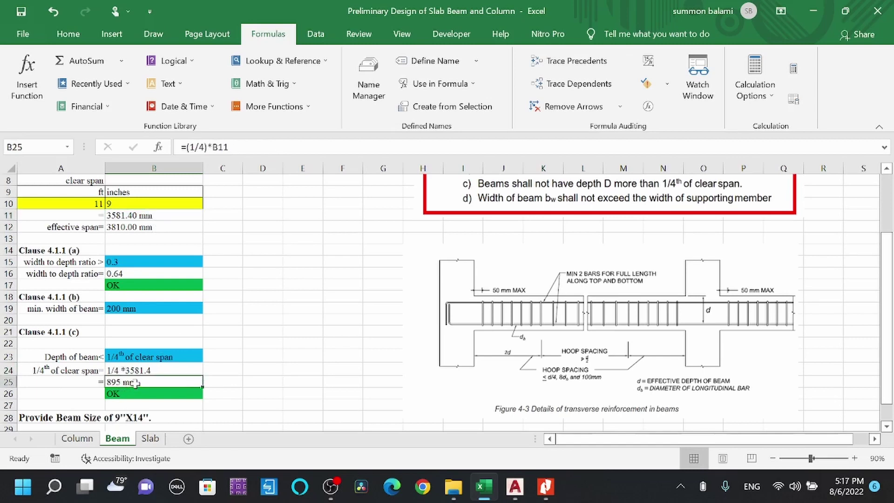
pyautogui.scroll(1, 135, 384)
pyautogui.click(116, 217)
pyautogui.scroll(-2, 140, 323)
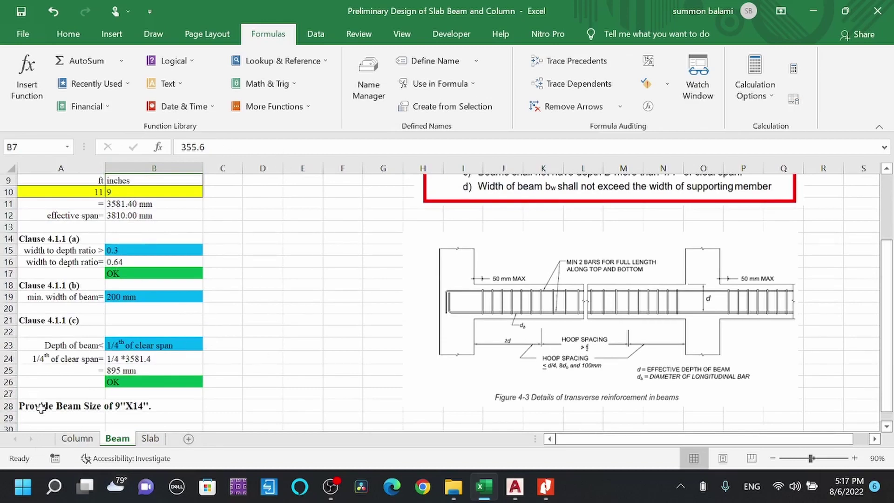
# Step: View the CONCATENATE formula in A28 building the beam size sentence, then open the Slab sheet
pyautogui.click(41, 408)
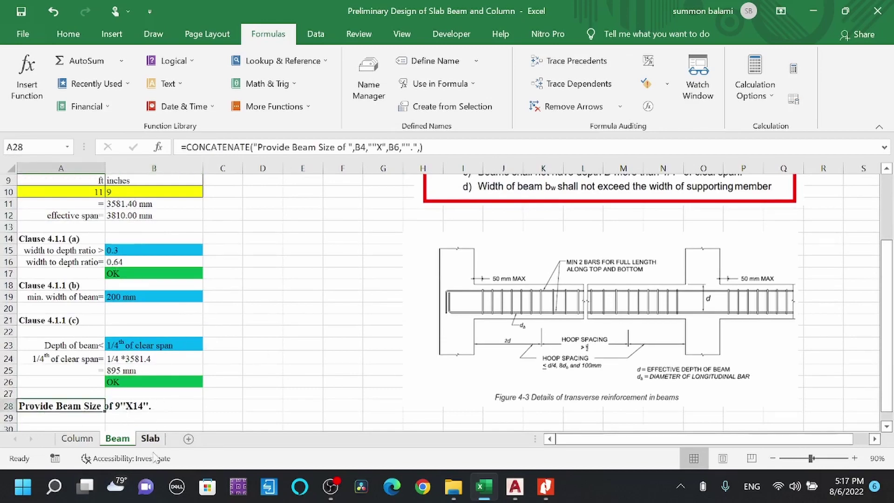
pyautogui.click(150, 438)
pyautogui.scroll(2, 135, 274)
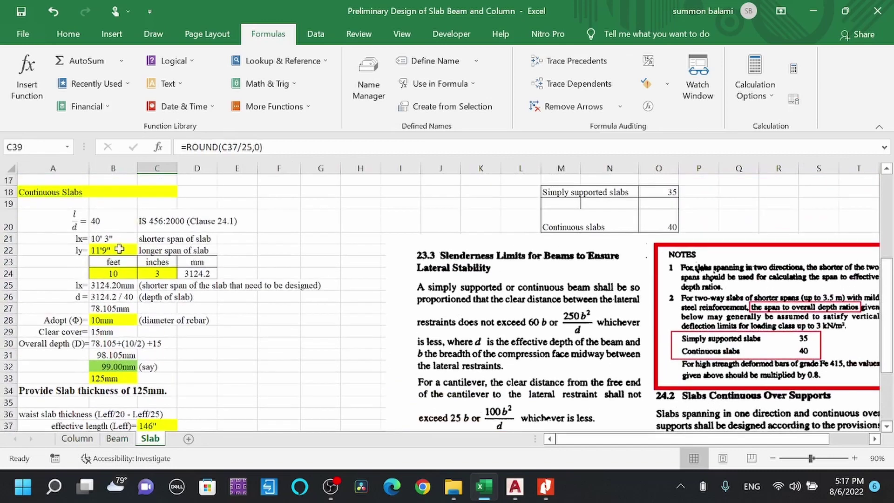
pyautogui.click(72, 193)
pyautogui.click(94, 192)
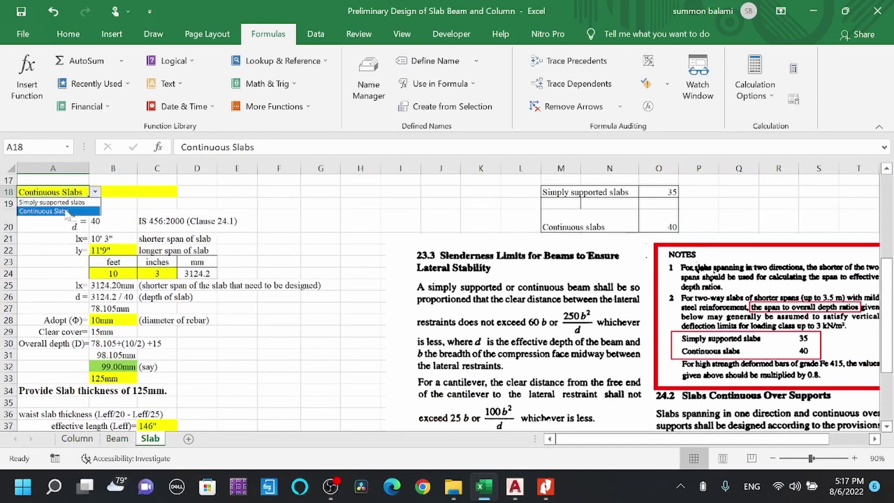
pyautogui.click(51, 202)
pyautogui.click(95, 192)
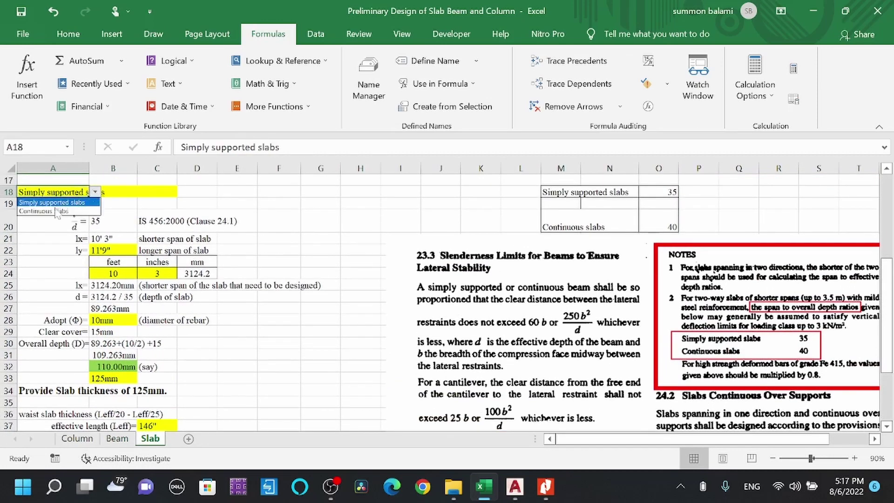
pyautogui.click(44, 210)
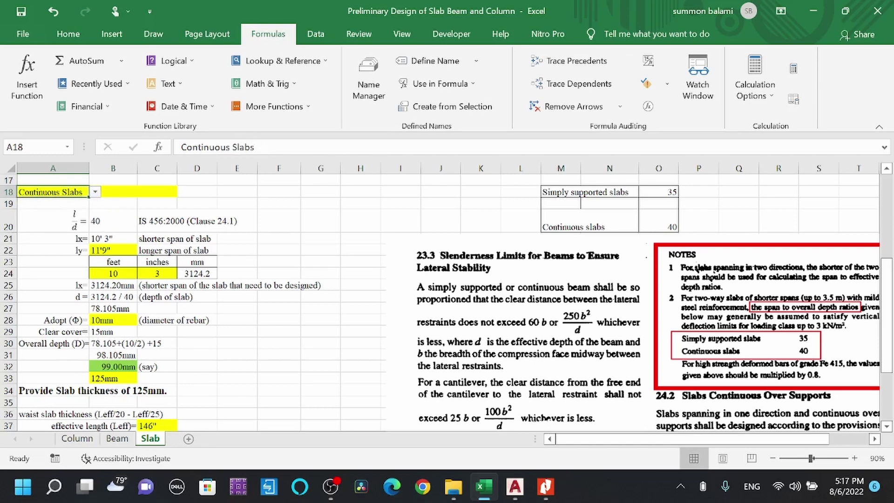
pyautogui.click(119, 223)
pyautogui.click(176, 223)
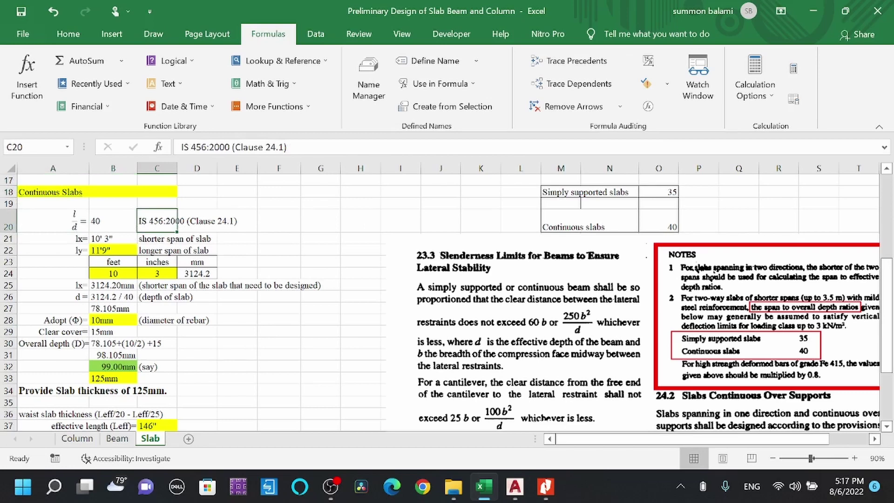
# Step: Scroll right to read the IS 456 span-to-depth notes and back to column A
pyautogui.hscroll(3, 670, 440)
pyautogui.scroll(-1, 671, 440)
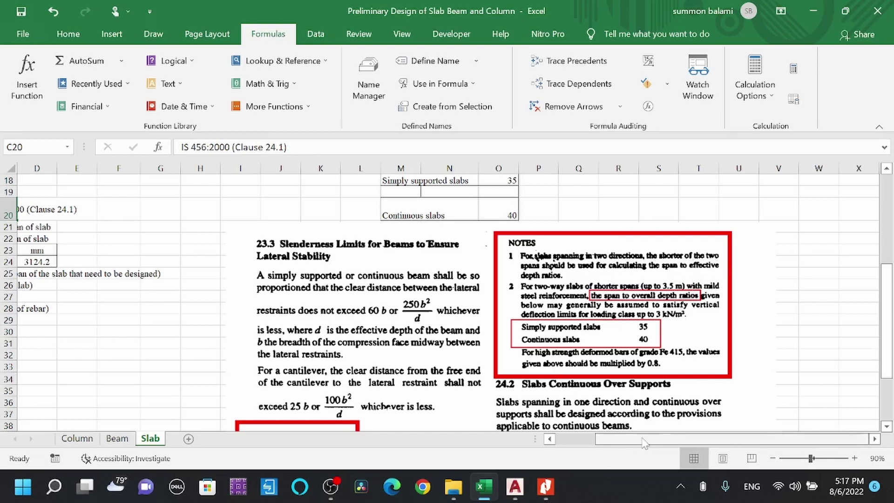
pyautogui.moveTo(619, 439); pyautogui.dragTo(580, 438)
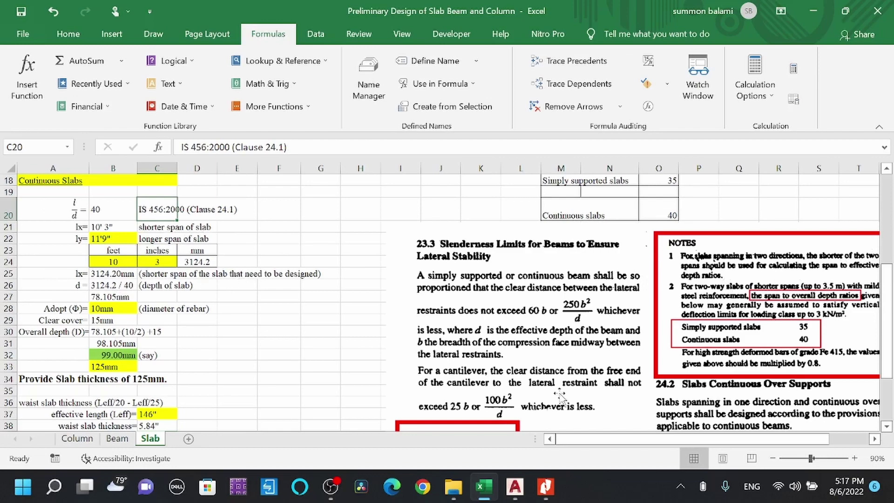
# Step: Switch to AutoCAD and pan the BEAM SECTION drawing into view
pyautogui.click(515, 486)
pyautogui.scroll(-3, 293, 225)
pyautogui.scroll(5, 156, 232)
pyautogui.scroll(-1, 405, 297)
pyautogui.moveTo(406, 297); pyautogui.dragTo(359, 241, button='middle')
pyautogui.scroll(1, 372, 260)
pyautogui.scroll(-4, 335, 307)
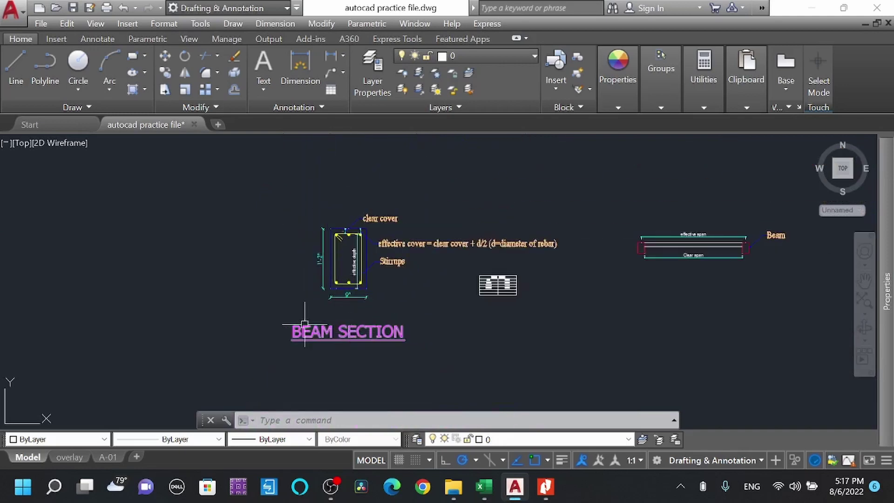
pyautogui.scroll(2, 354, 291)
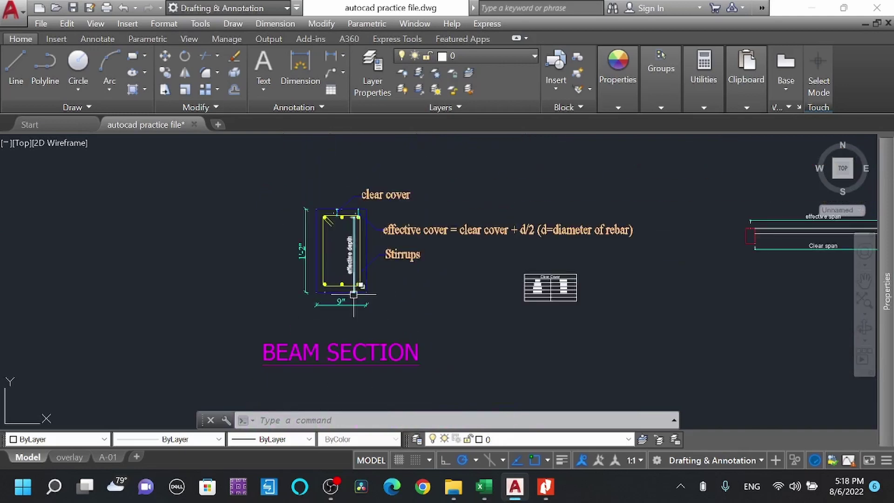
pyautogui.scroll(3, 353, 291)
pyautogui.scroll(-3, 349, 289)
pyautogui.scroll(3, 321, 345)
pyautogui.click(323, 341)
pyautogui.click(298, 326)
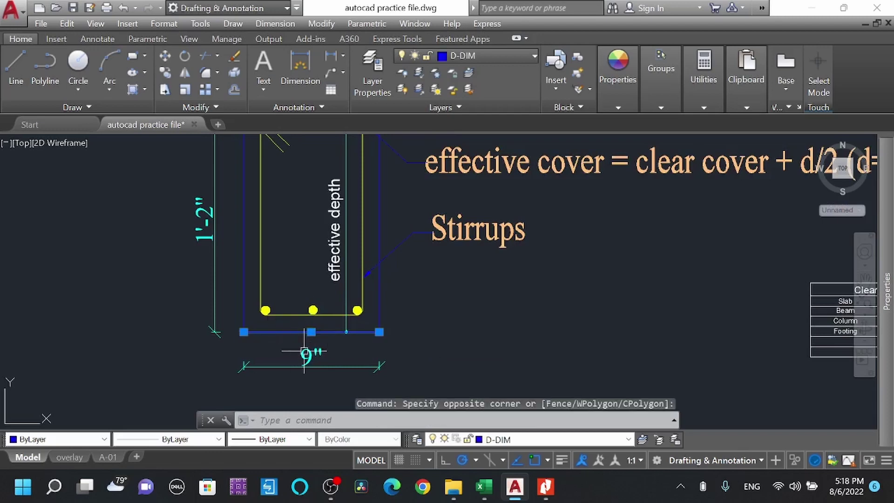
pyautogui.press('Escape')
pyautogui.scroll(3, 332, 322)
pyautogui.click(343, 321)
pyautogui.click(327, 283)
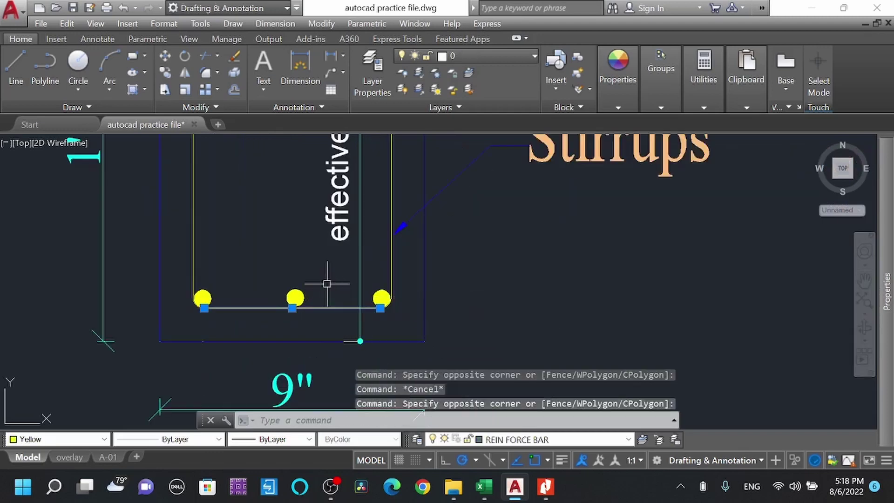
pyautogui.scroll(-3, 326, 280)
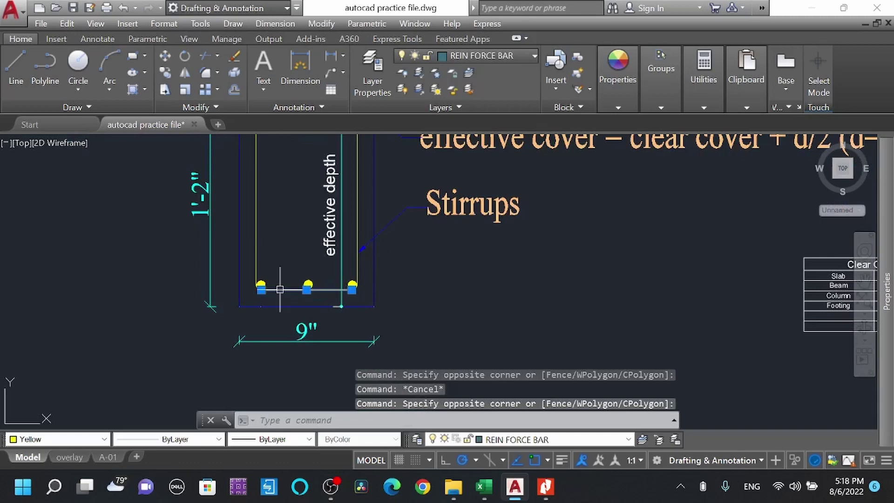
pyautogui.press('Escape')
pyautogui.click(468, 235)
pyautogui.click(393, 189)
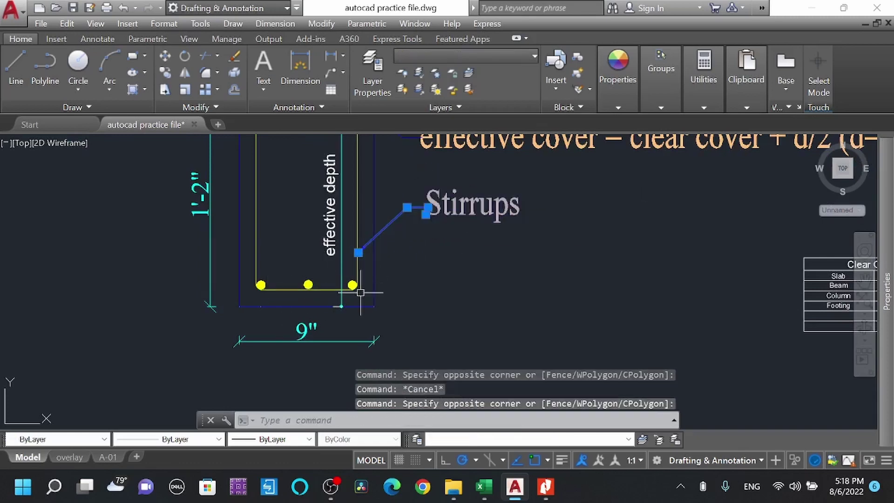
pyautogui.scroll(-5, 316, 309)
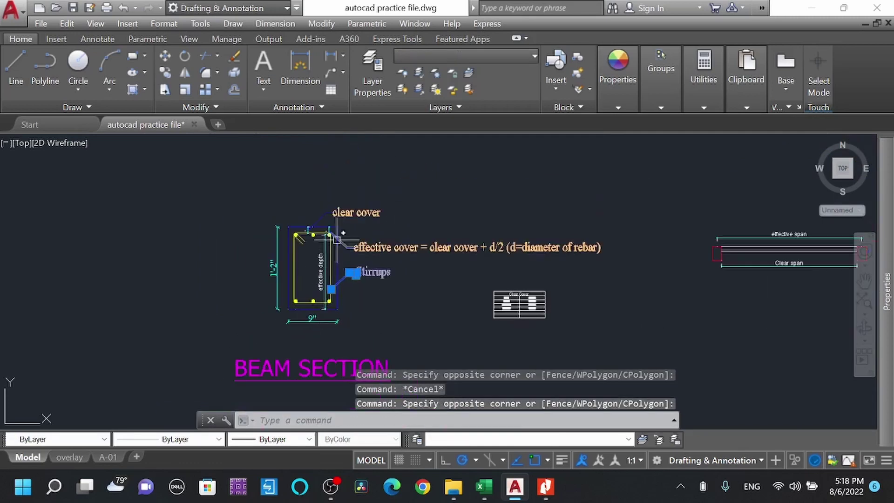
pyautogui.scroll(6, 337, 239)
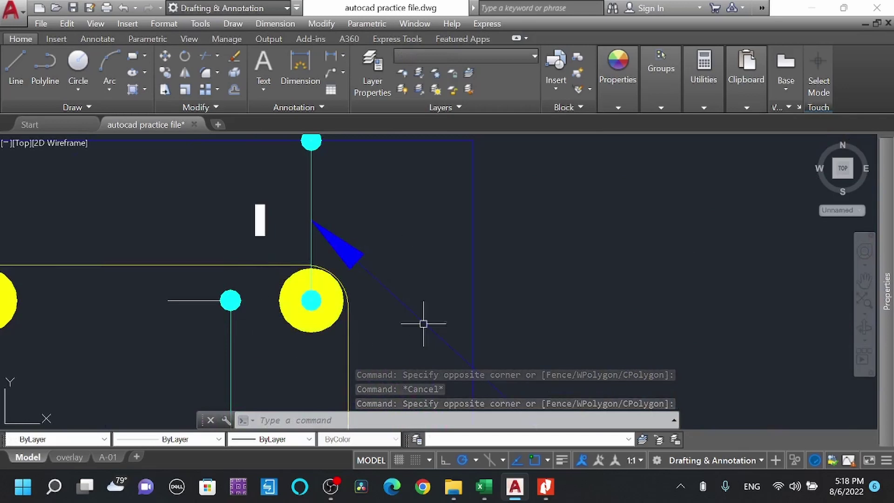
pyautogui.click(336, 366)
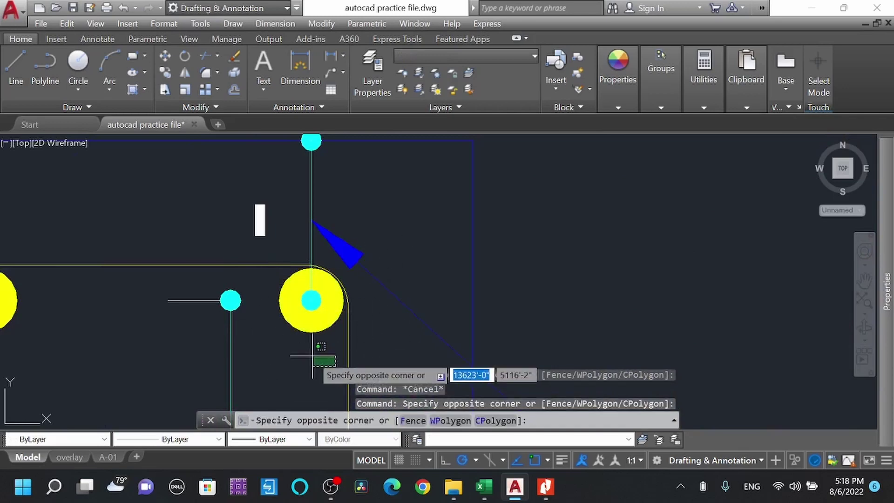
pyautogui.click(307, 312)
pyautogui.scroll(-3, 415, 180)
pyautogui.scroll(3, 395, 201)
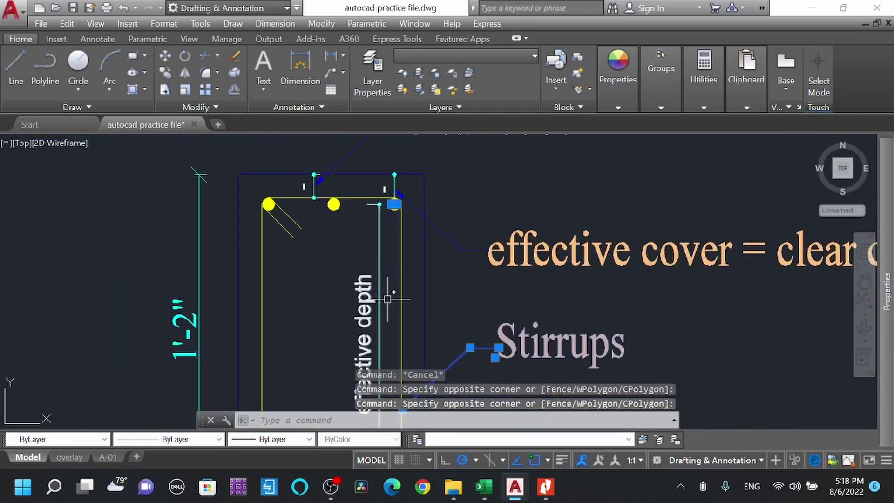
pyautogui.press('Escape')
pyautogui.scroll(-3, 393, 301)
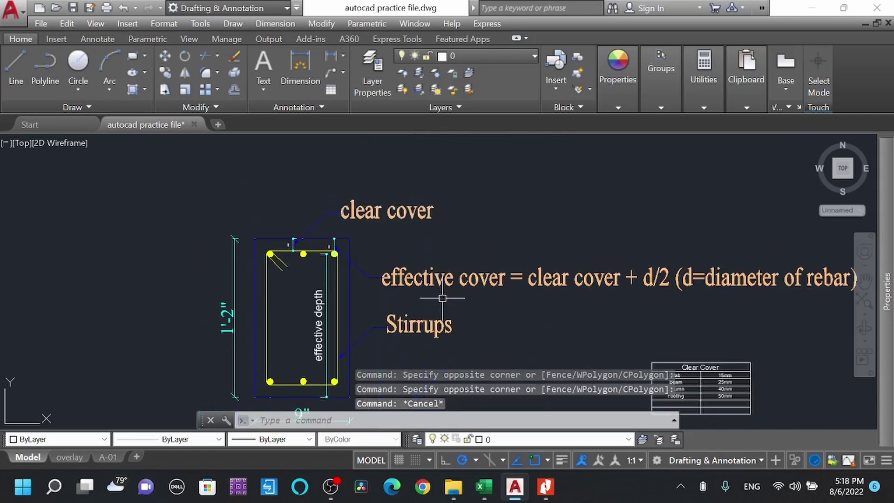
pyautogui.scroll(6, 304, 242)
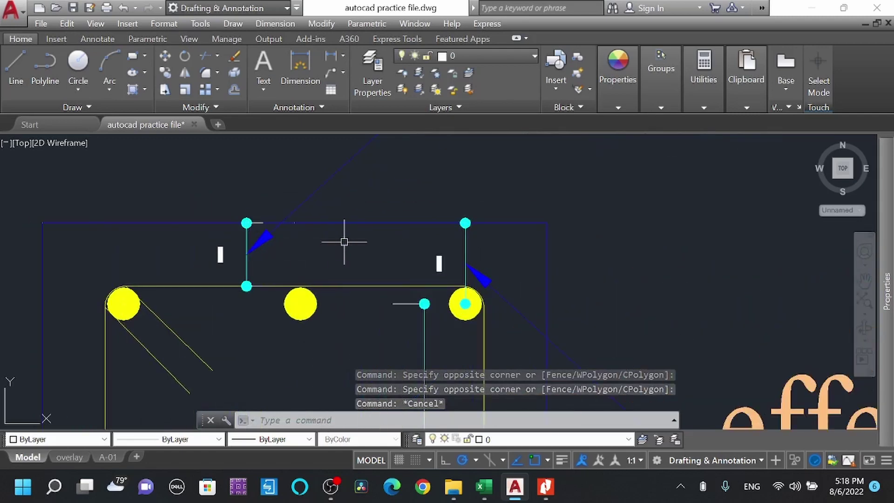
pyautogui.click(378, 241)
pyautogui.click(361, 202)
pyautogui.click(368, 301)
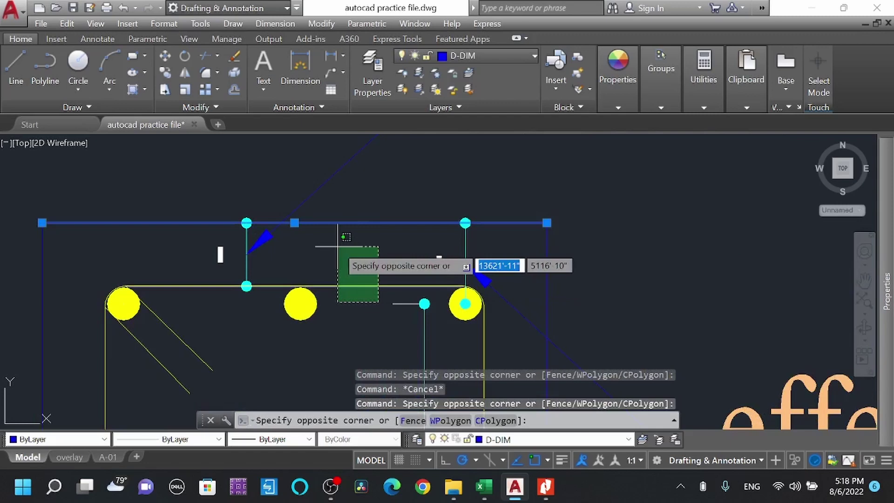
pyautogui.click(335, 247)
pyautogui.scroll(-6, 289, 242)
pyautogui.press('Escape')
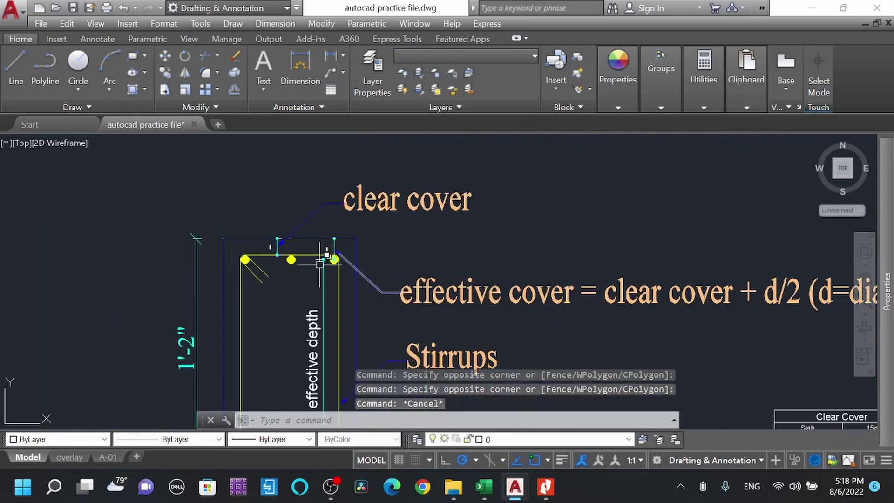
pyautogui.scroll(2, 345, 260)
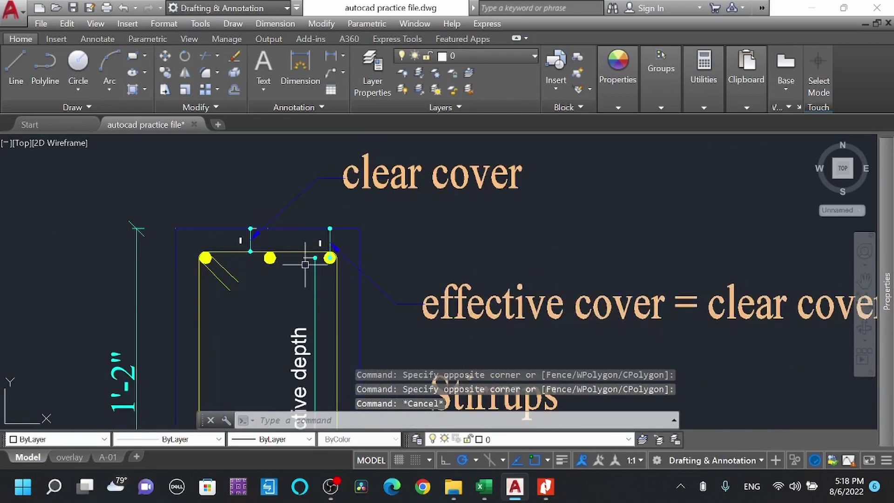
pyautogui.scroll(3, 320, 239)
pyautogui.scroll(-2, 396, 200)
pyautogui.scroll(5, 365, 253)
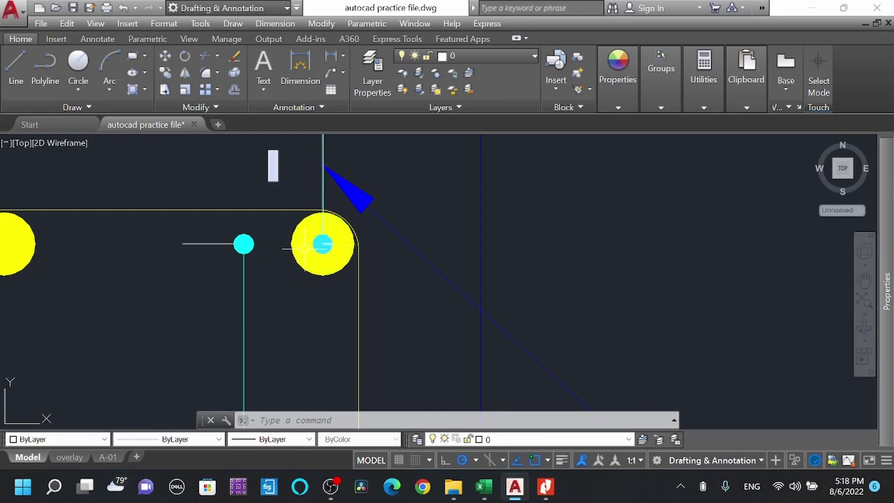
pyautogui.scroll(-10, 293, 252)
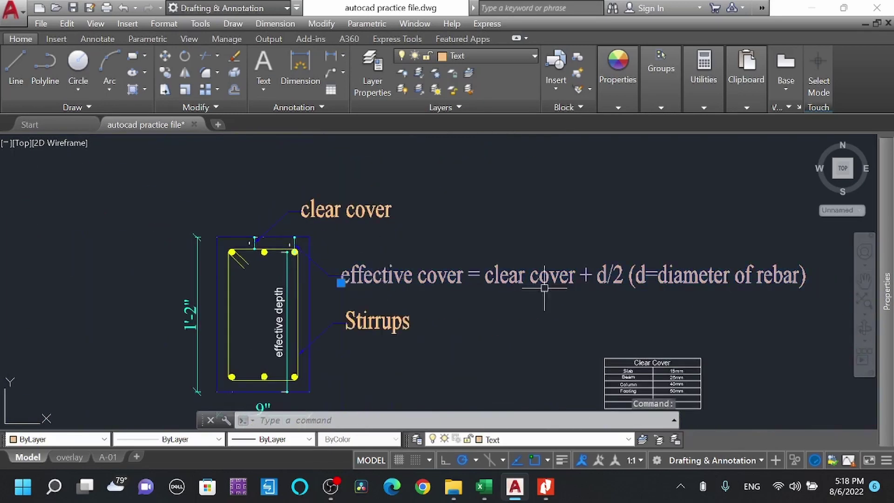
# Step: Open the effective cover label for editing and exit without changes
pyautogui.doubleClick(504, 280)
pyautogui.click(504, 280)
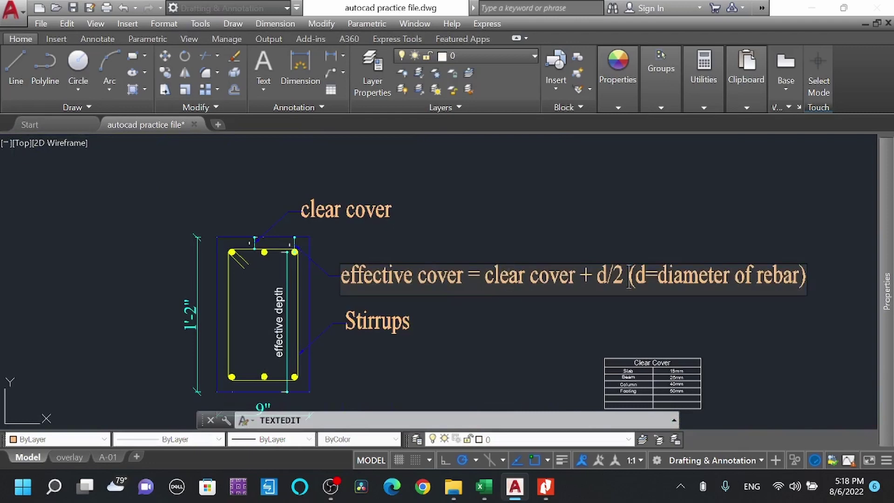
pyautogui.click(682, 331)
pyautogui.scroll(-3, 682, 332)
pyautogui.press('Escape')
pyautogui.scroll(8, 520, 325)
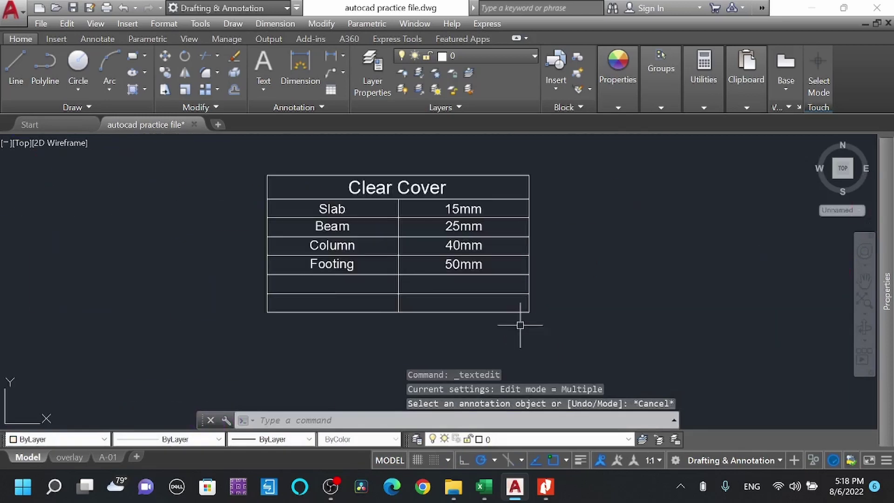
# Step: Check the slab, beam, column and footing clear cover values, then zoom out to the beam section
pyautogui.click(454, 210)
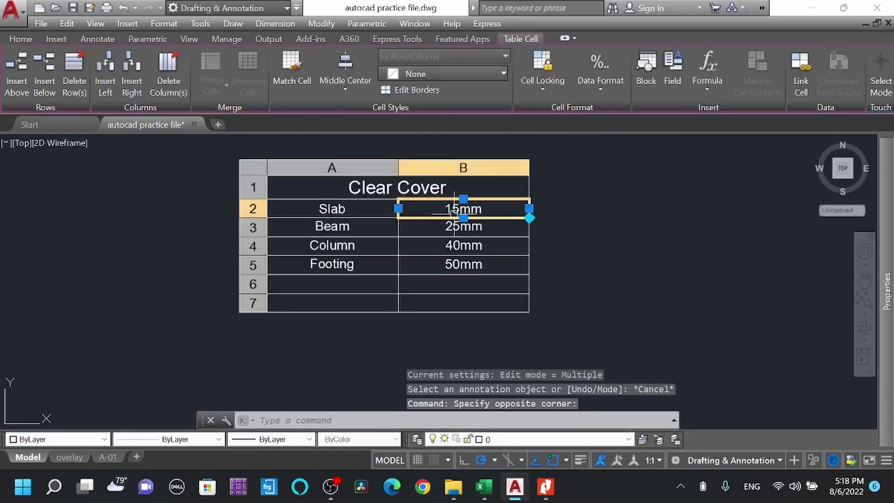
pyautogui.click(460, 227)
pyautogui.click(486, 246)
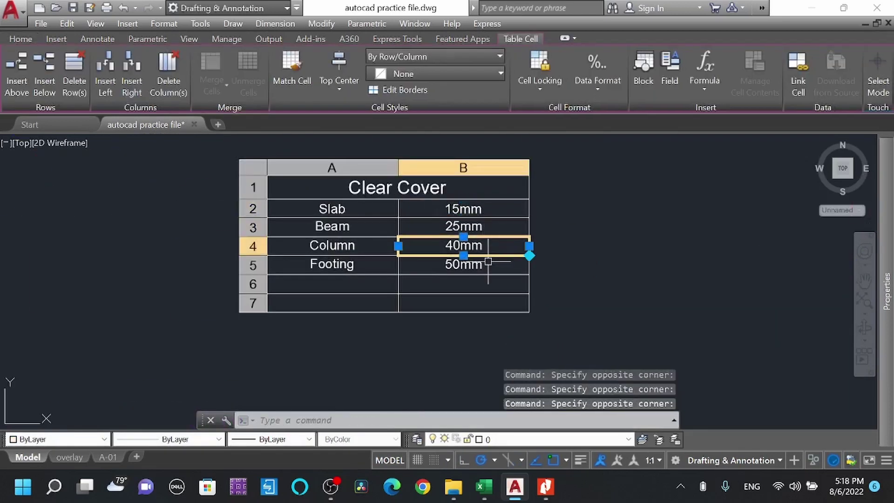
pyautogui.click(489, 261)
pyautogui.scroll(-10, 543, 263)
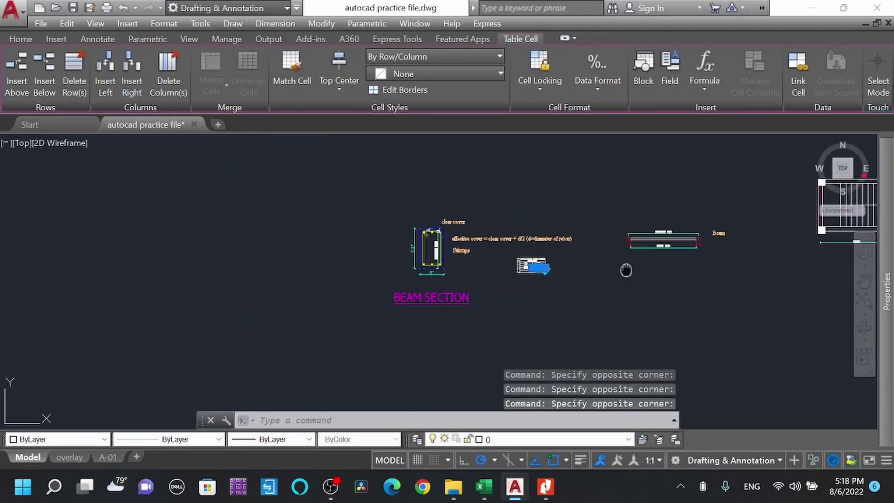
# Step: Bring up the Excel Slab sheet and check the lx= and ly= span labels
pyautogui.click(484, 487)
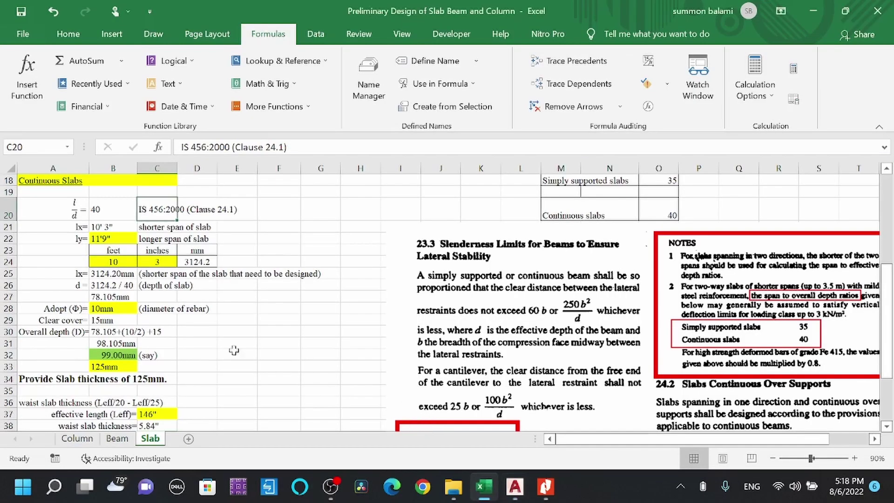
pyautogui.scroll(3, 55, 277)
pyautogui.click(72, 263)
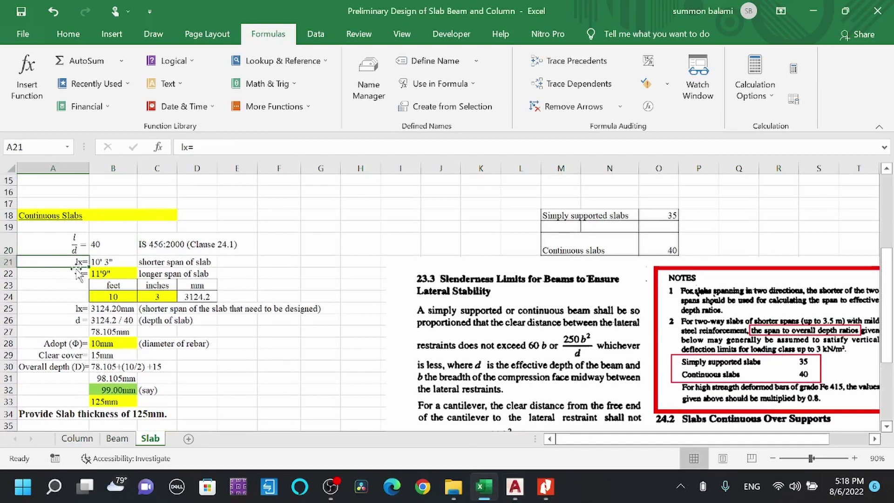
pyautogui.click(64, 274)
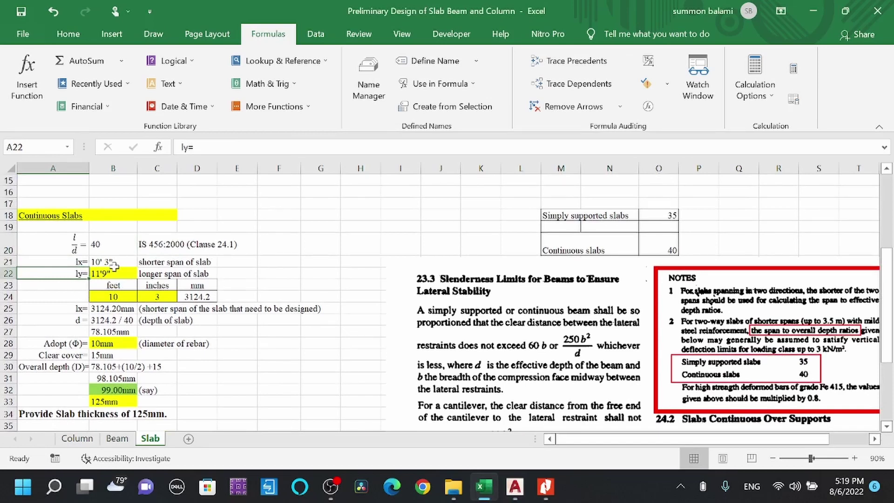
# Step: Switch the A18 slab type to Simply supported slabs, then back to Continuous Slabs
pyautogui.click(49, 217)
pyautogui.click(96, 215)
pyautogui.click(61, 223)
pyautogui.click(96, 215)
pyautogui.click(58, 232)
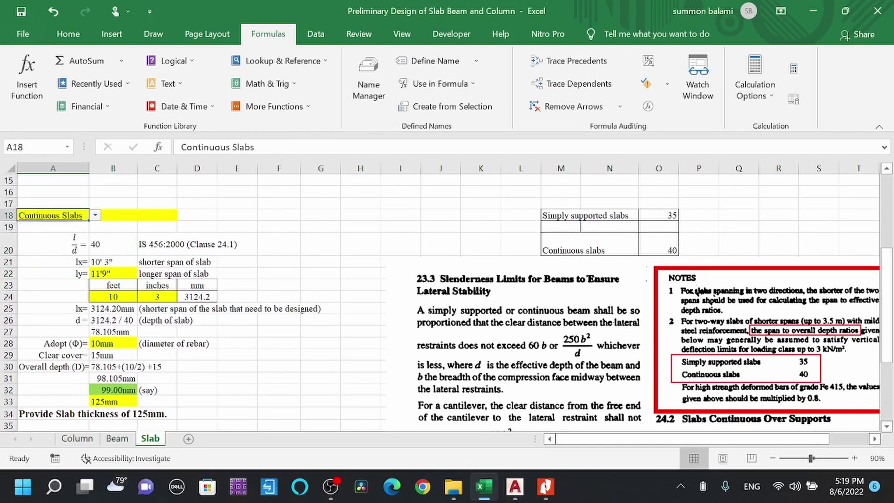
# Step: Review the B20 l/d lookup formula against the shorter and longer span notes
pyautogui.click(117, 242)
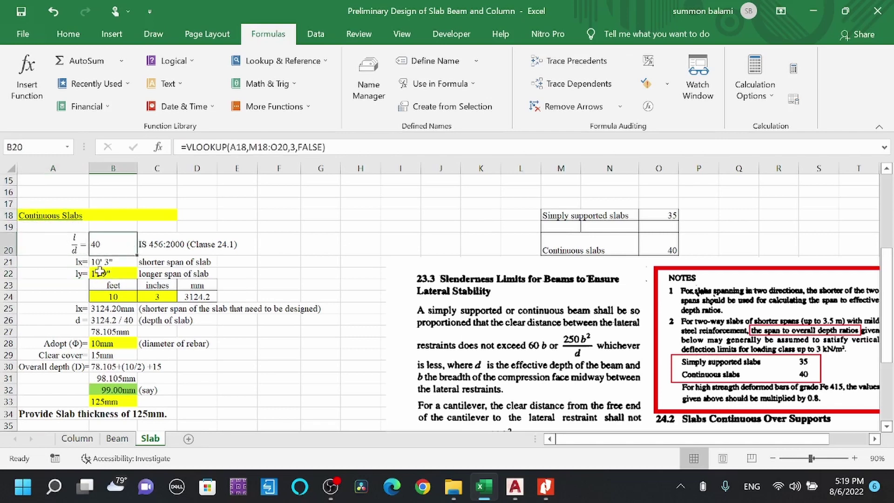
pyautogui.click(170, 260)
pyautogui.click(145, 273)
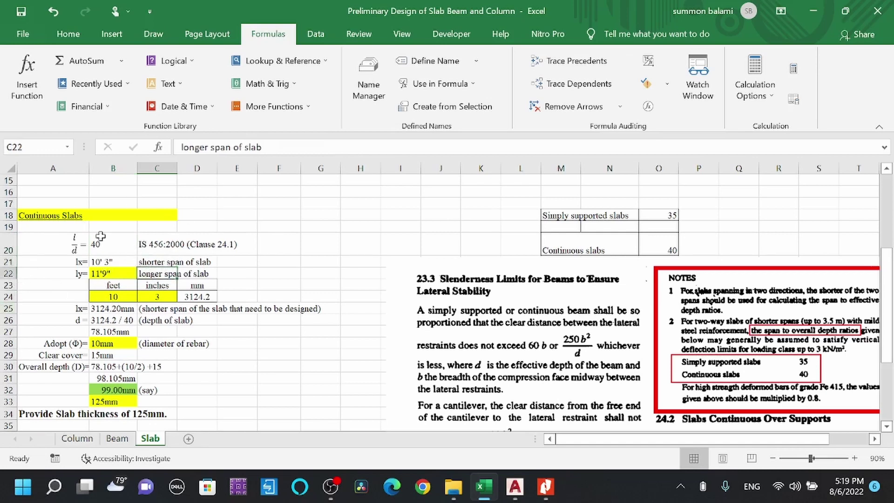
pyautogui.click(126, 245)
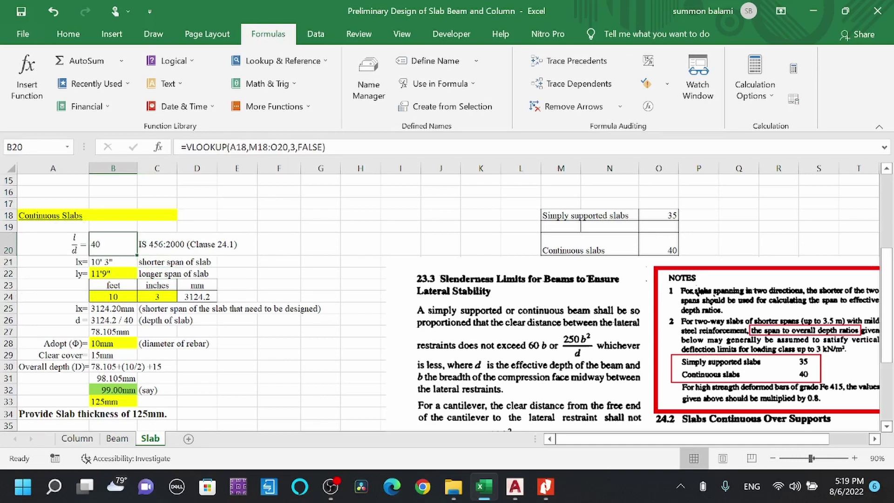
pyautogui.click(179, 263)
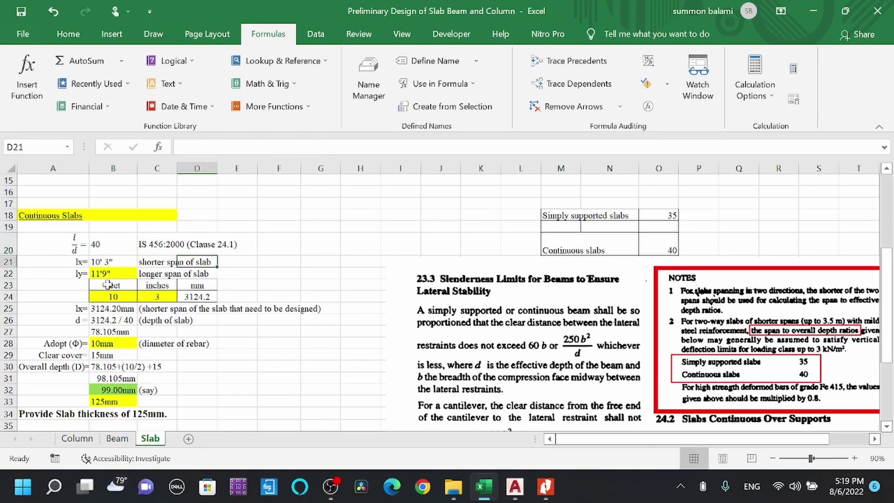
pyautogui.click(113, 273)
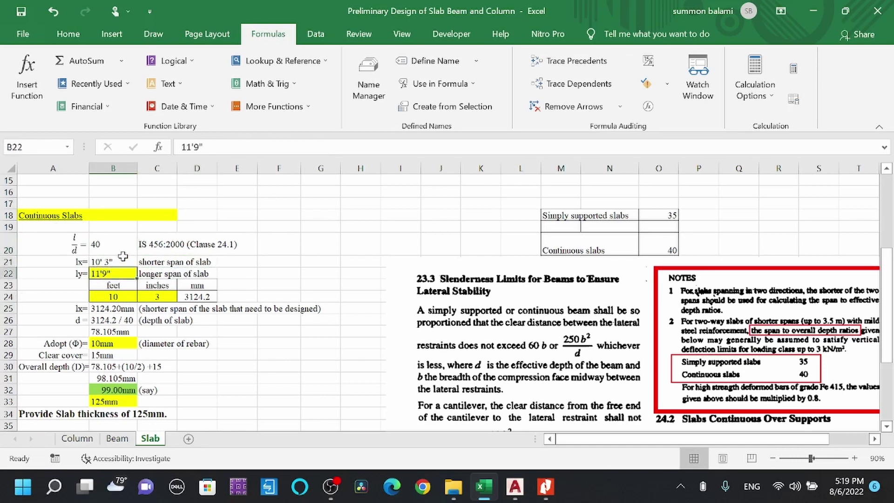
# Step: Check the lx build-up from 10 ft 3 in, its millimetre conversion, and the B27 effective depth formula
pyautogui.click(105, 261)
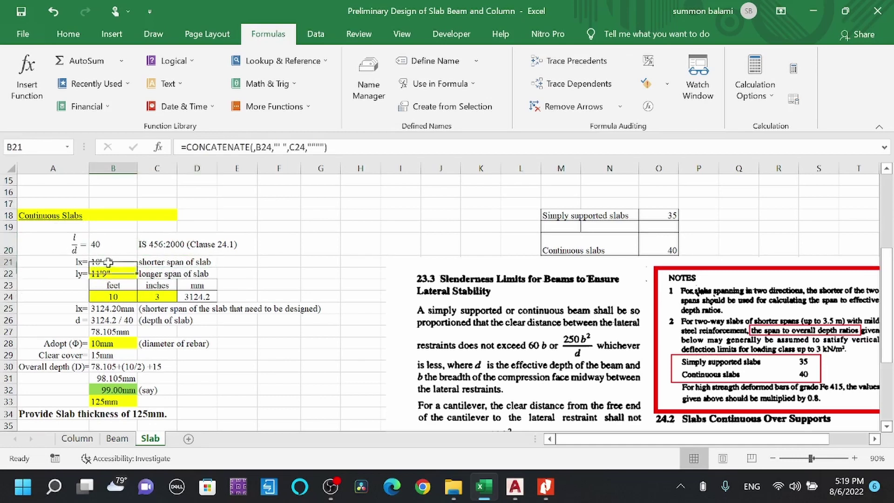
pyautogui.click(118, 297)
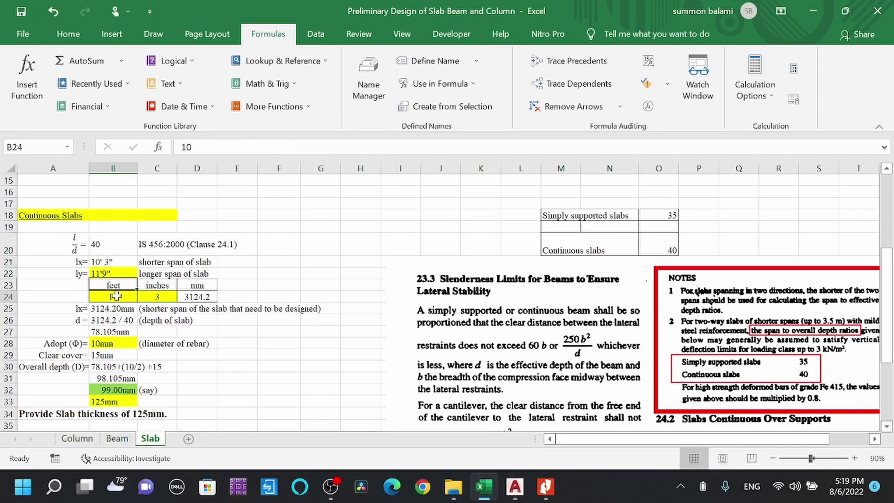
pyautogui.click(151, 296)
pyautogui.click(111, 294)
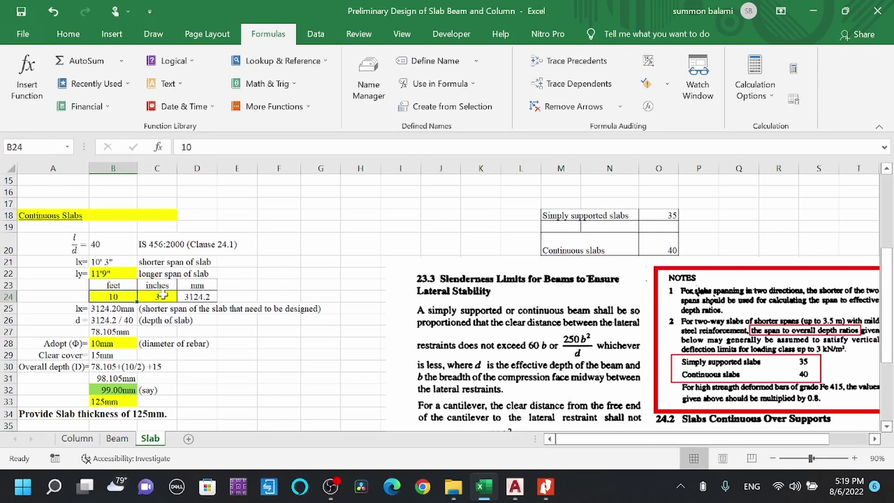
pyautogui.click(204, 296)
pyautogui.click(112, 308)
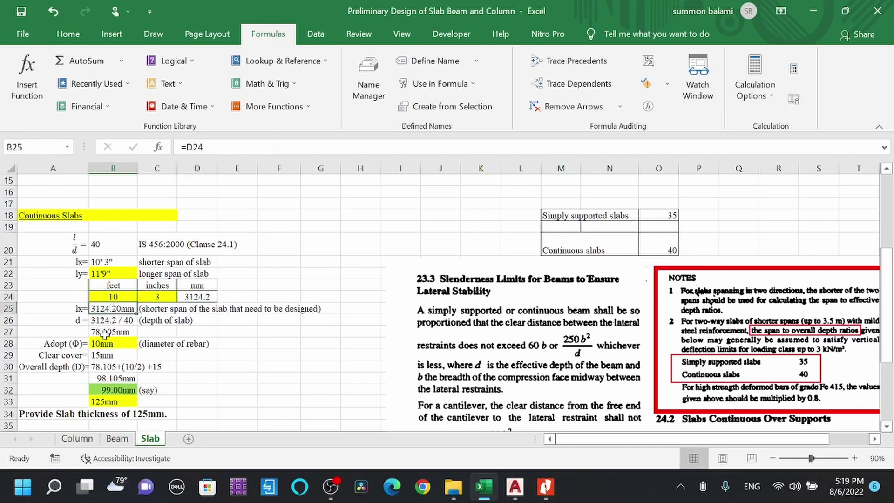
pyautogui.click(109, 332)
pyautogui.moveTo(826, 439); pyautogui.dragTo(866, 439)
pyautogui.scroll(-1, 661, 377)
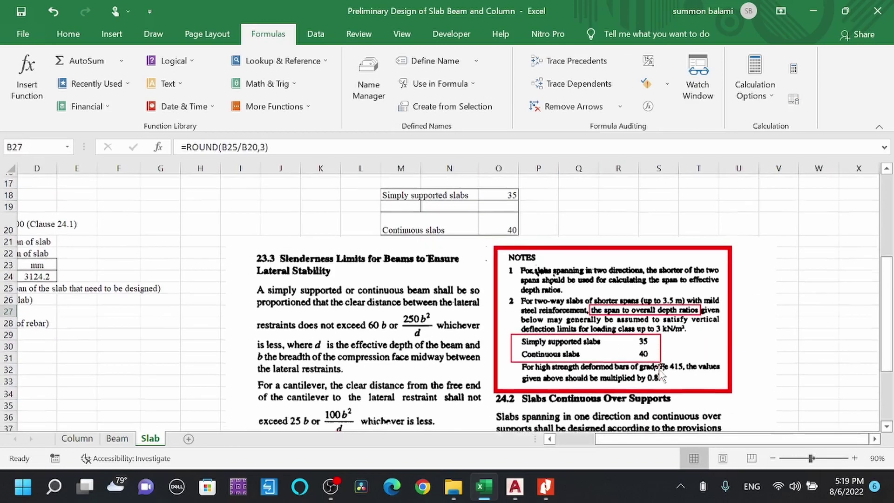
pyautogui.scroll(-1, 661, 374)
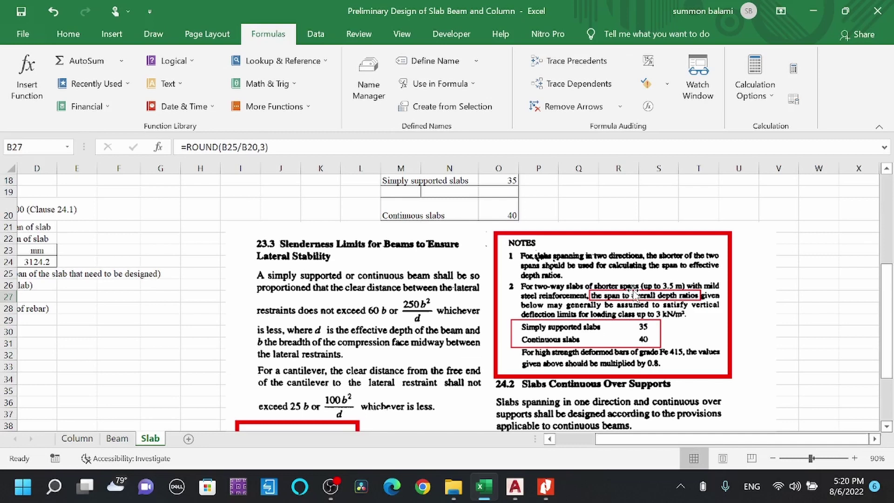
pyautogui.scroll(-1, 633, 303)
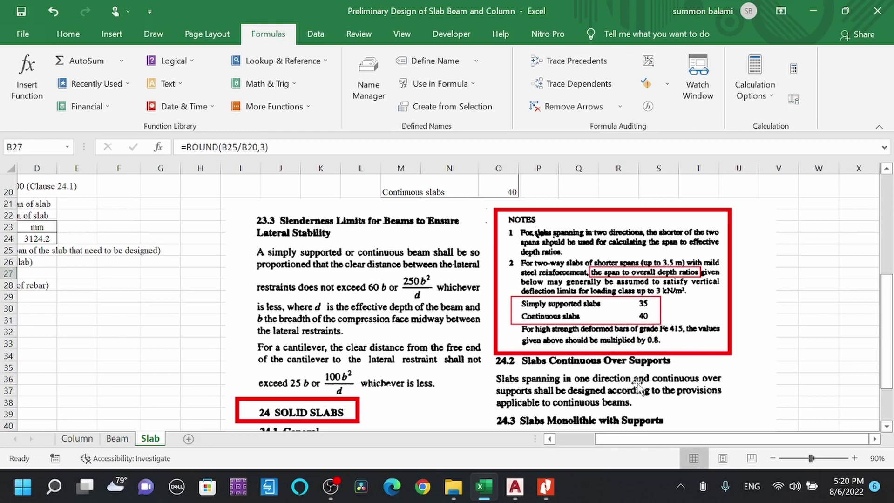
pyautogui.moveTo(630, 439); pyautogui.dragTo(581, 438)
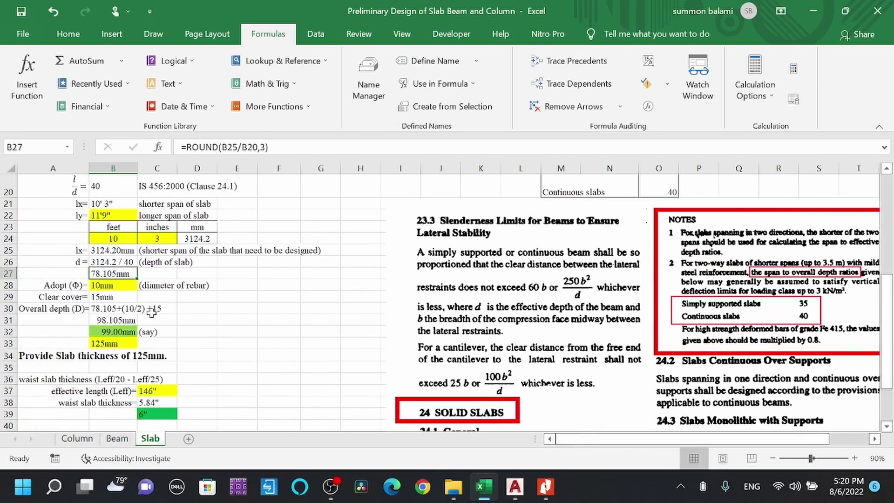
pyautogui.click(106, 283)
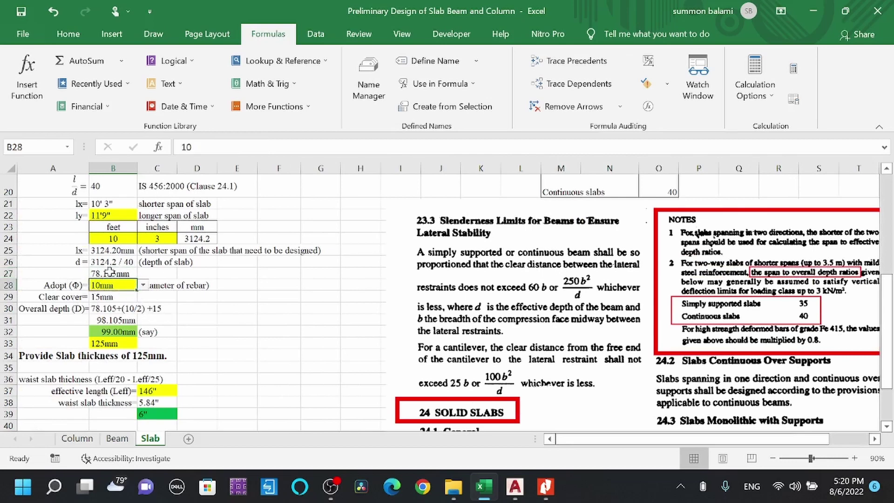
pyautogui.click(143, 284)
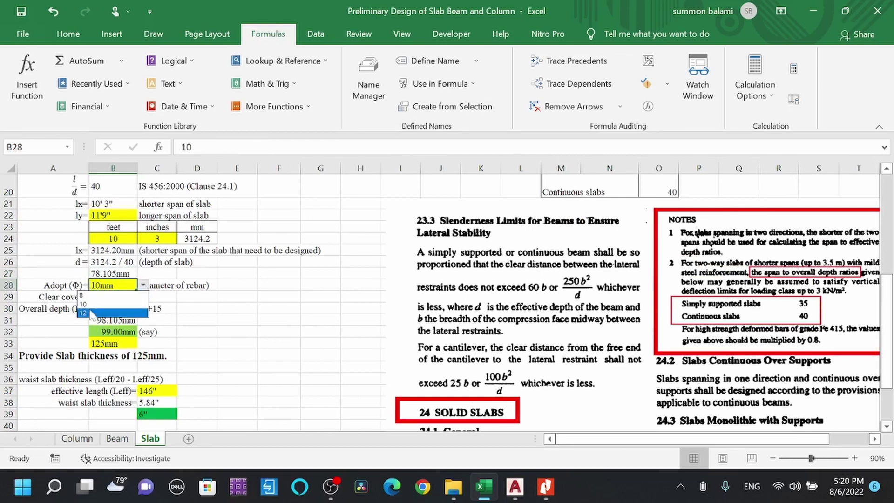
pyautogui.click(144, 286)
pyautogui.click(144, 286)
pyautogui.click(90, 315)
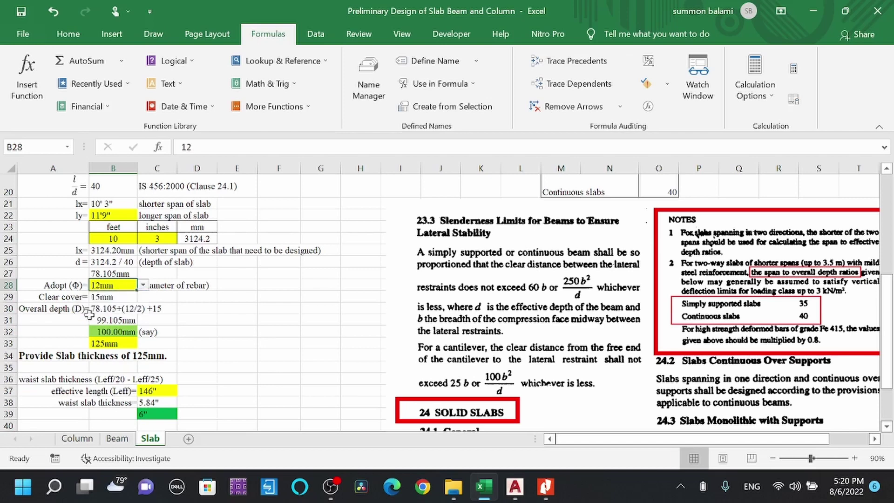
pyautogui.click(144, 285)
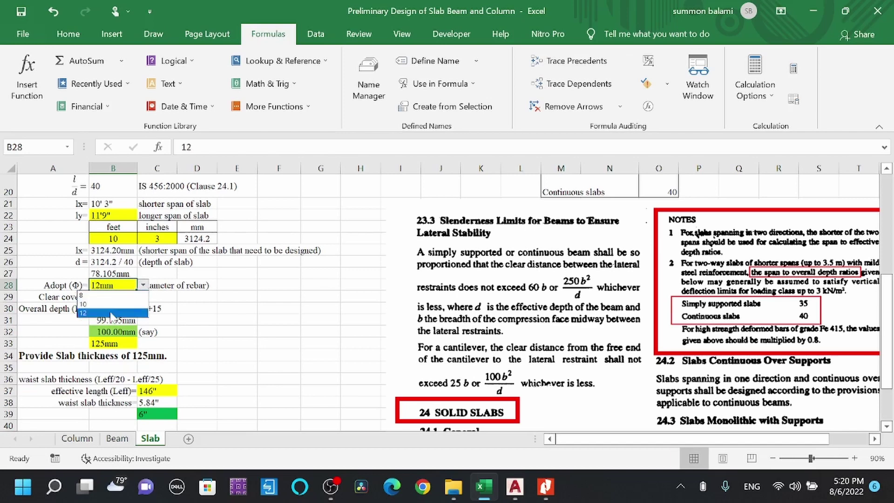
pyautogui.click(111, 303)
pyautogui.click(143, 286)
pyautogui.click(143, 286)
pyautogui.click(144, 286)
pyautogui.click(90, 301)
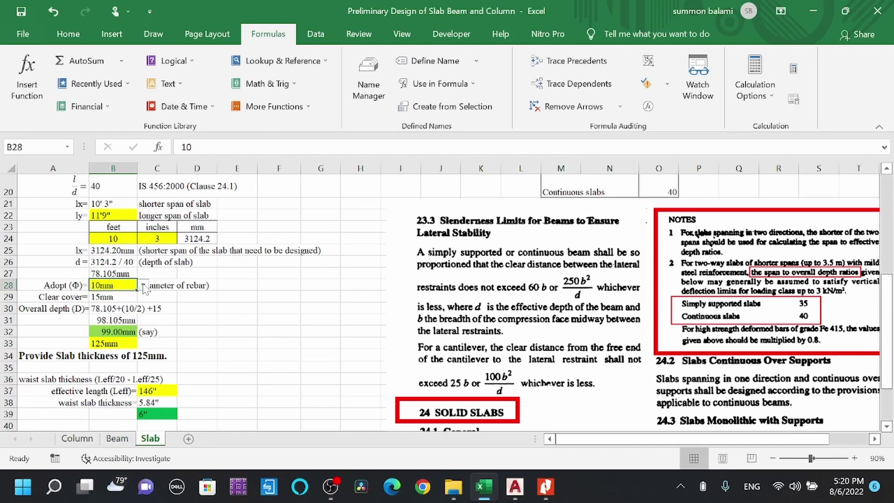
pyautogui.click(106, 296)
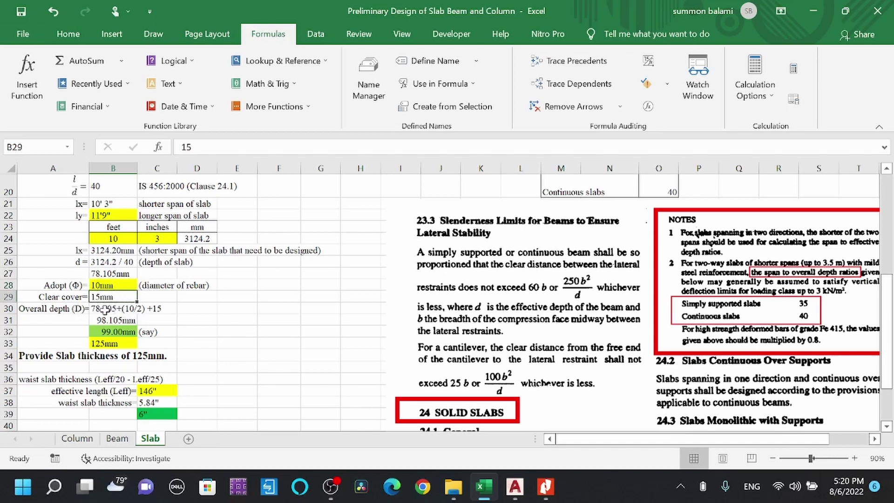
pyautogui.click(102, 310)
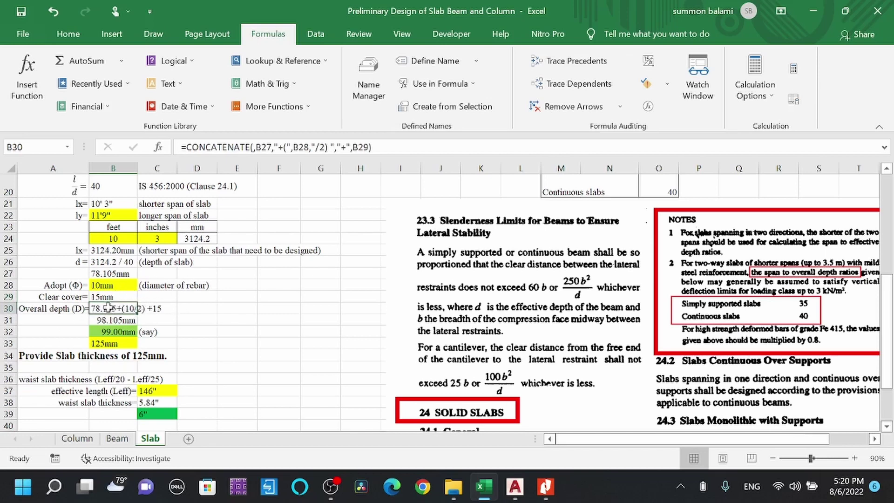
pyautogui.moveTo(72, 260); pyautogui.dragTo(368, 262)
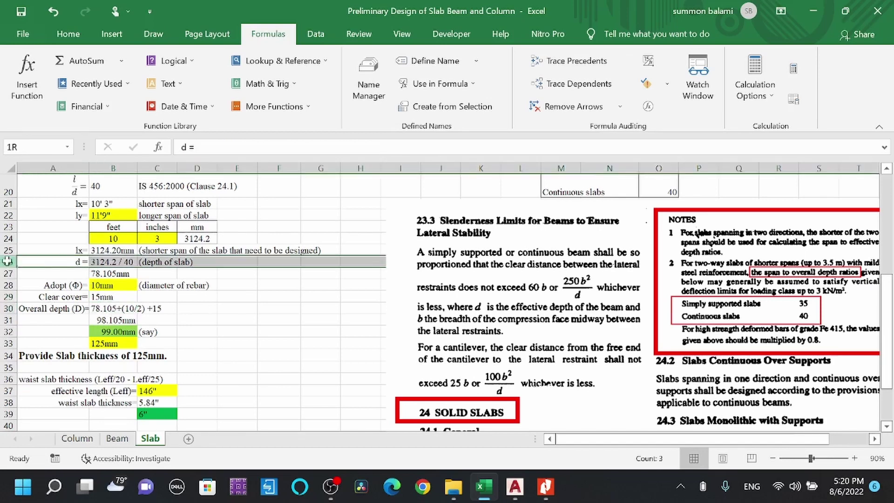
pyautogui.click(810, 251)
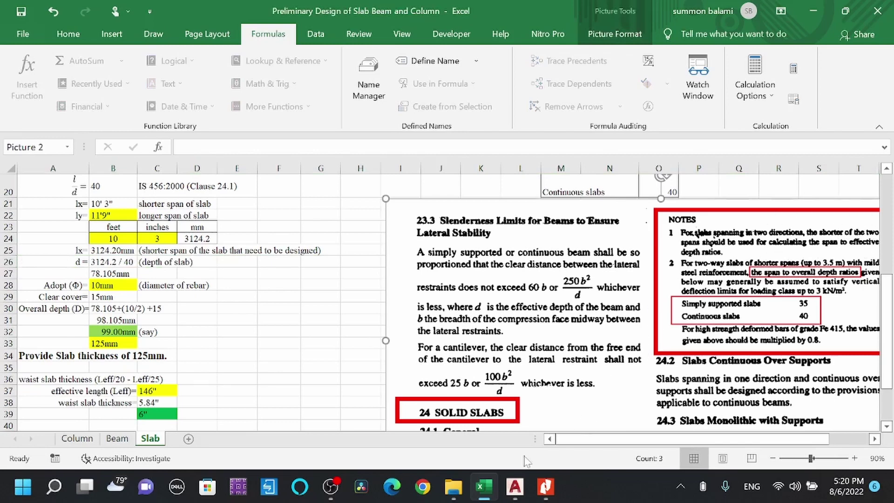
# Step: Pan the AutoCAD beam section drawing, then return to the slab design workbook
pyautogui.click(515, 486)
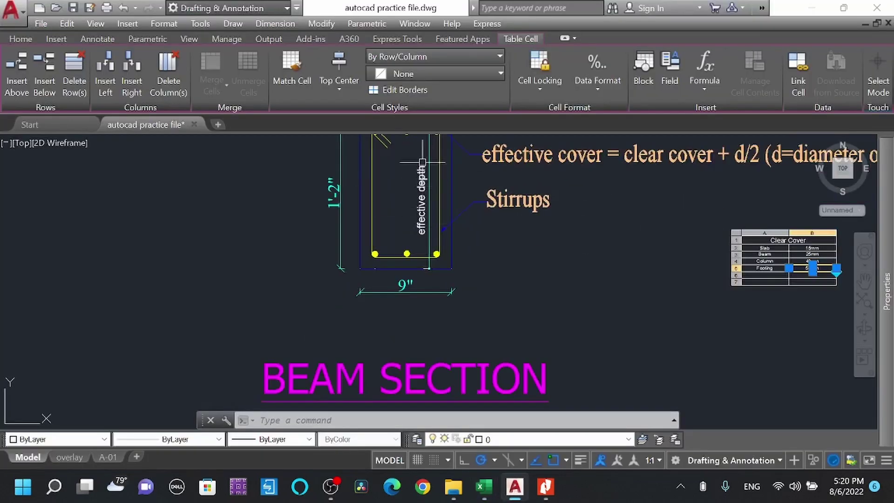
pyautogui.moveTo(463, 195); pyautogui.dragTo(452, 225, button='middle')
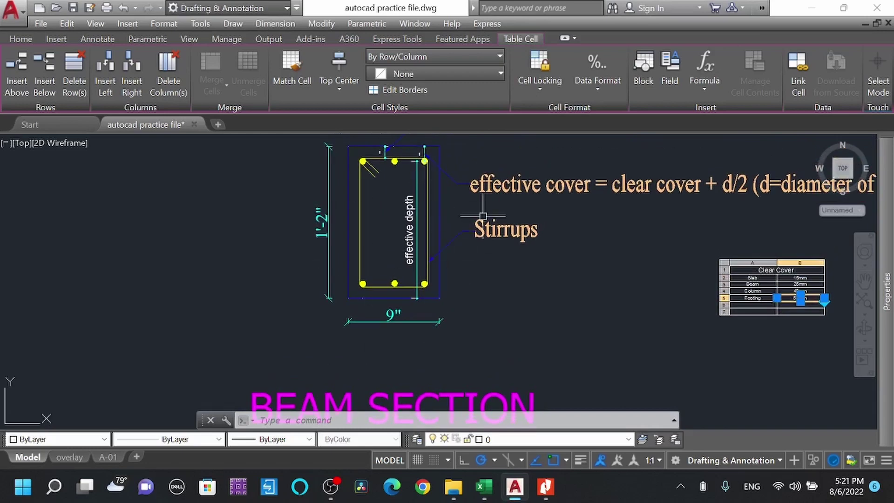
pyautogui.click(486, 489)
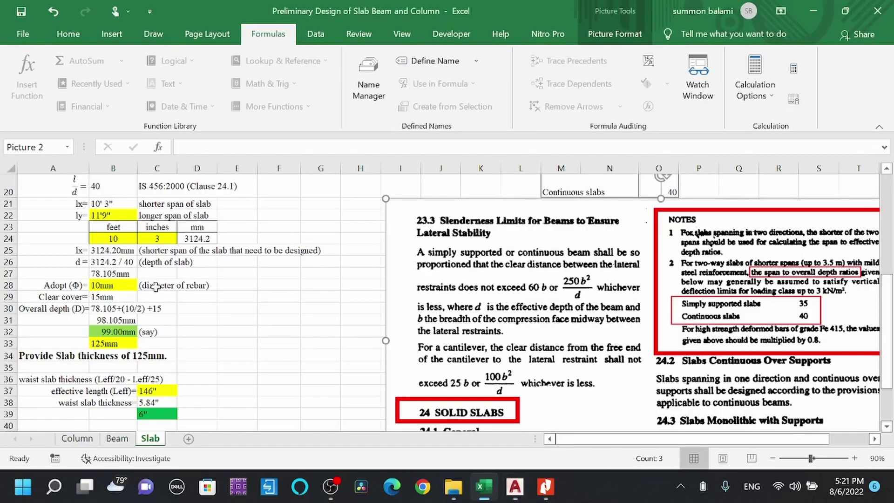
# Step: Review the rebar diameter in B28, the overall depth row and the B32 rounding formula
pyautogui.click(129, 307)
pyautogui.click(122, 285)
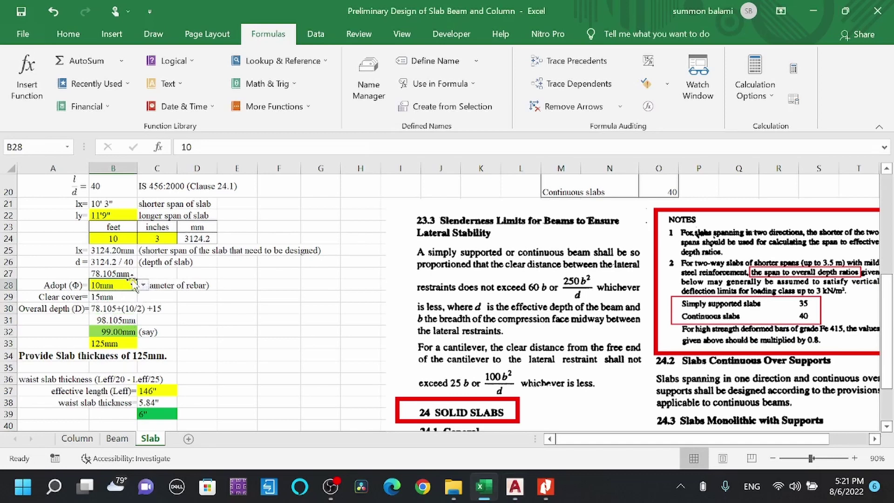
pyautogui.click(167, 310)
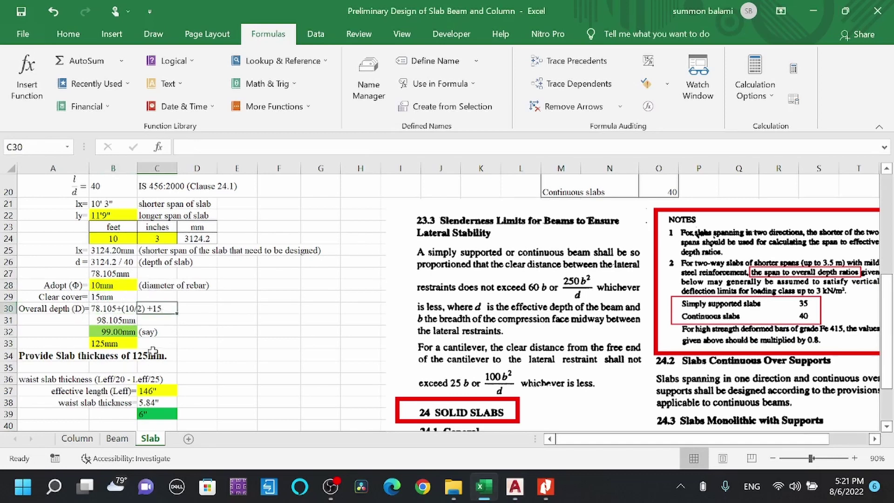
pyautogui.click(126, 332)
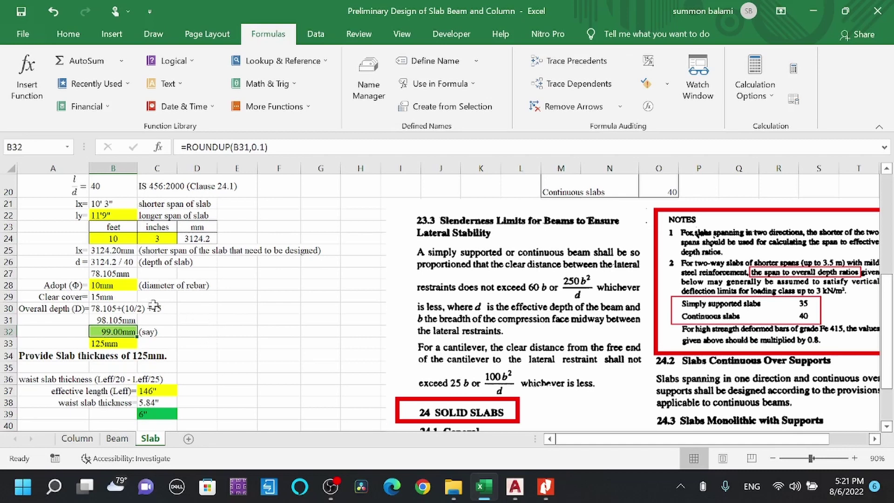
# Step: Check the A34 slab thickness sentence, the waist slab heading and the A37 effective length label
pyautogui.scroll(-1, 38, 368)
pyautogui.click(34, 328)
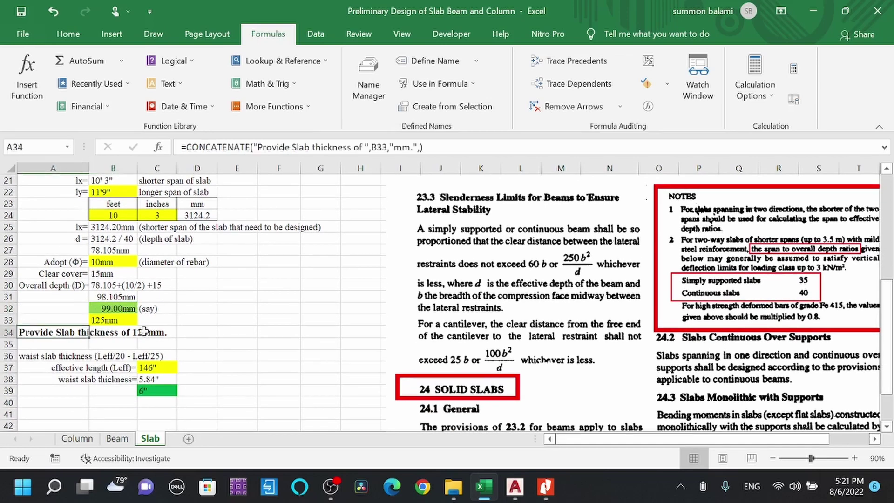
pyautogui.click(152, 332)
pyautogui.scroll(-1, 56, 331)
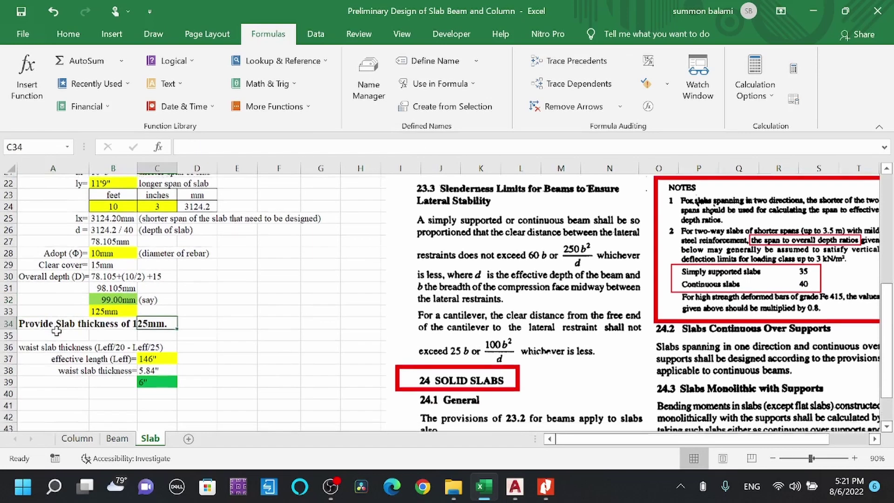
pyautogui.click(36, 331)
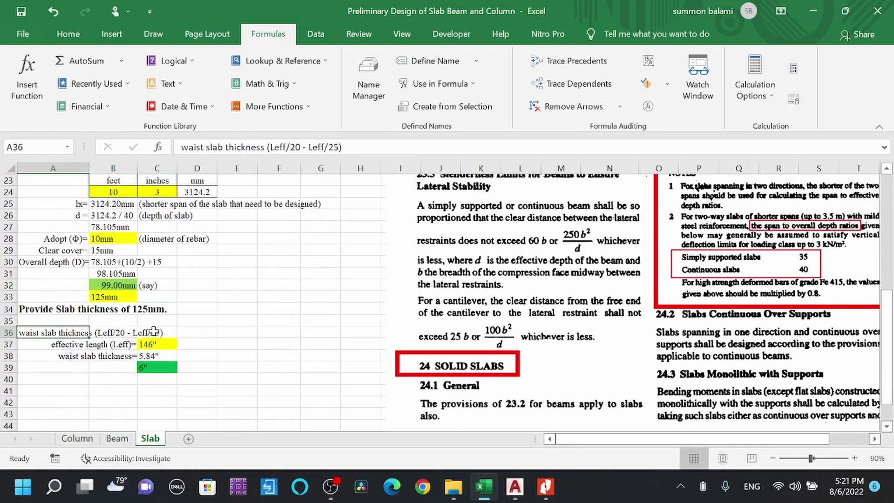
pyautogui.click(114, 334)
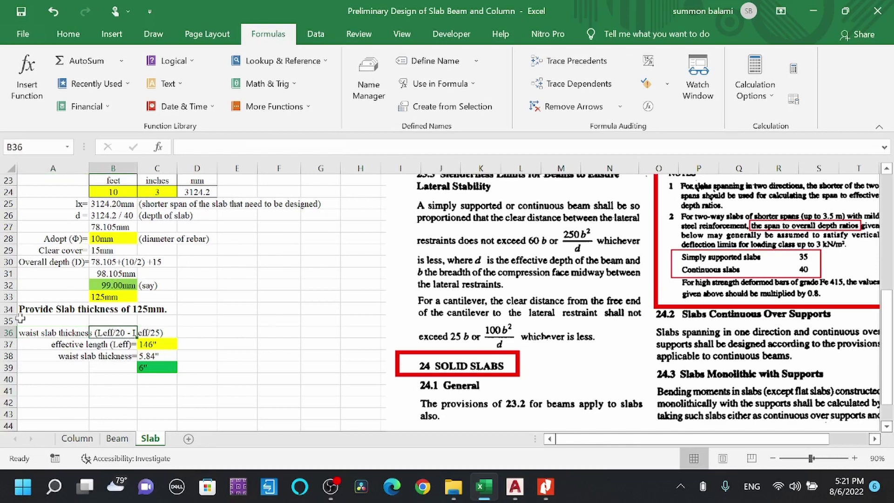
pyautogui.click(79, 346)
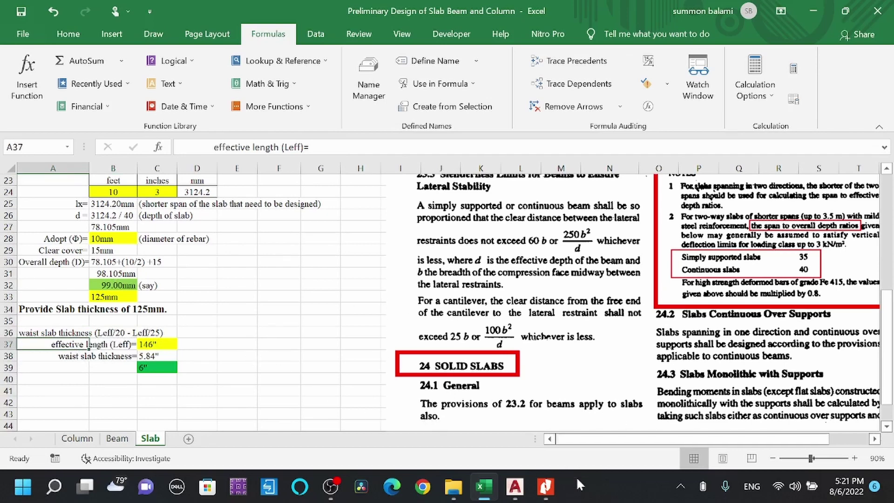
pyautogui.click(540, 489)
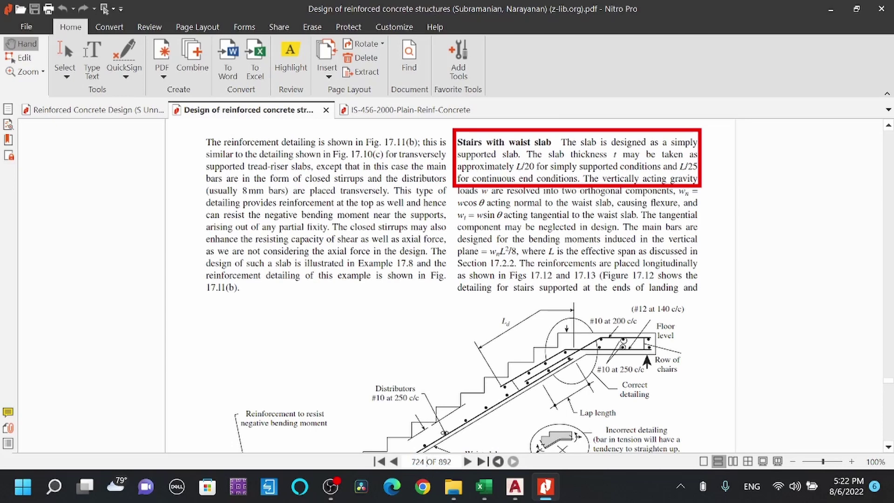
# Step: Jump to page 719 of the textbook and browse the staircase pages
pyautogui.write('719')
pyautogui.press('Return')
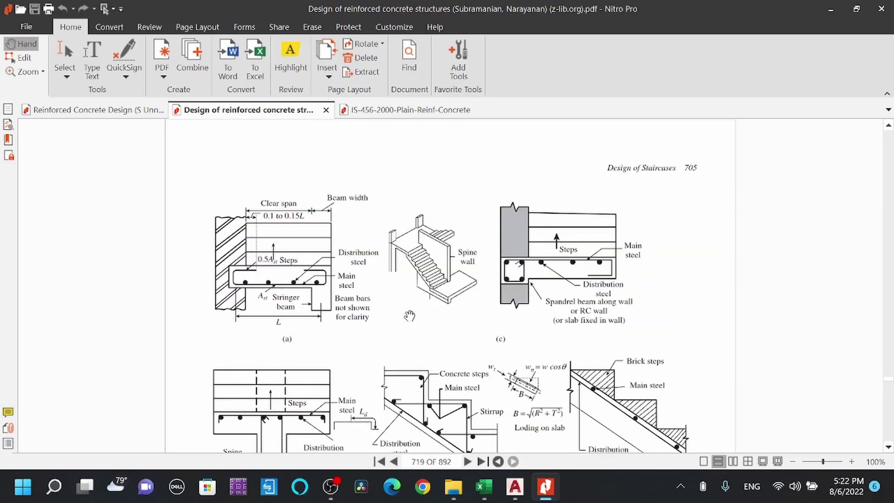
pyautogui.scroll(-1, 409, 316)
pyautogui.scroll(20, 409, 316)
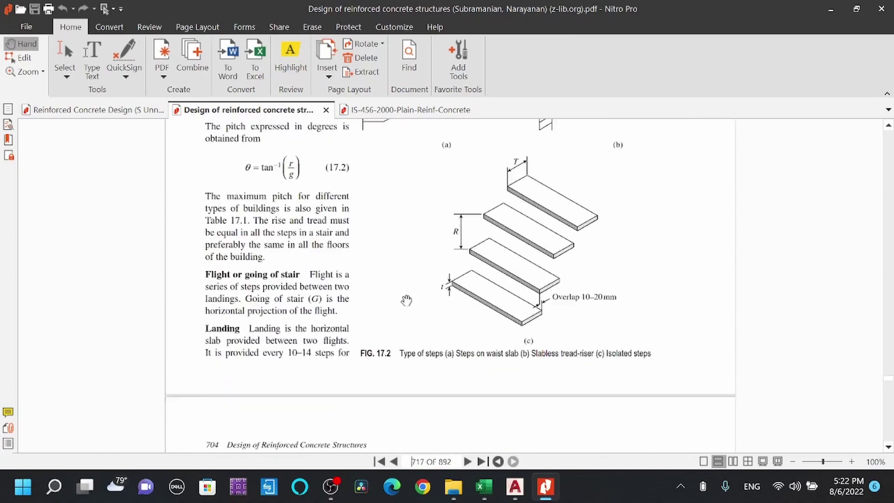
pyautogui.scroll(-10, 407, 300)
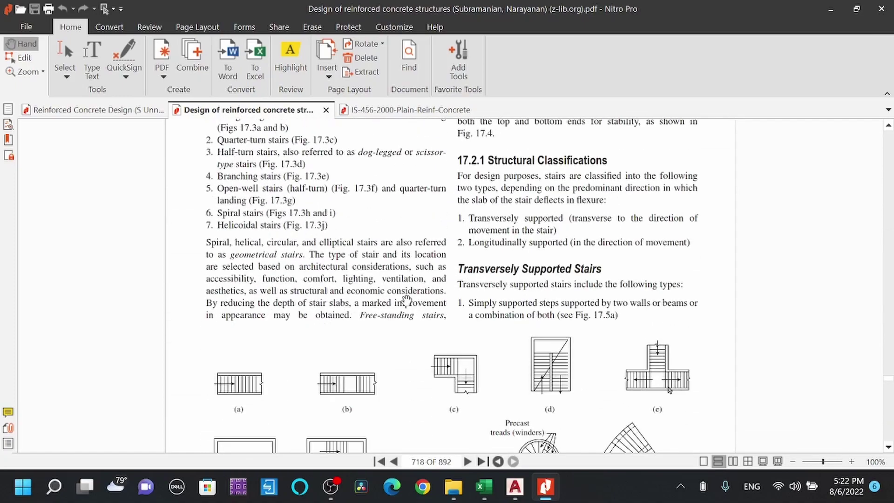
pyautogui.scroll(-5, 406, 300)
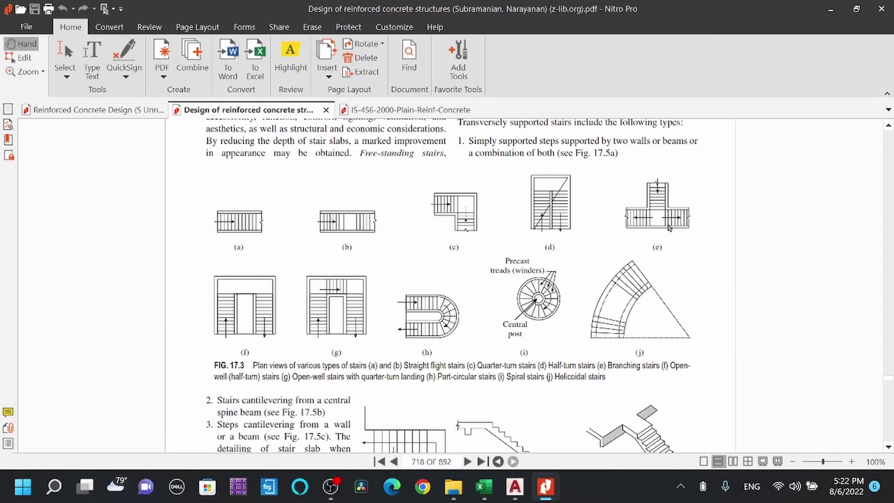
# Step: Return to page 724 'Stairs with waist slab', then go back to the slab workbook
pyautogui.press('BackSpace')
pyautogui.press('BackSpace')
pyautogui.write('24')
pyautogui.press('Return')
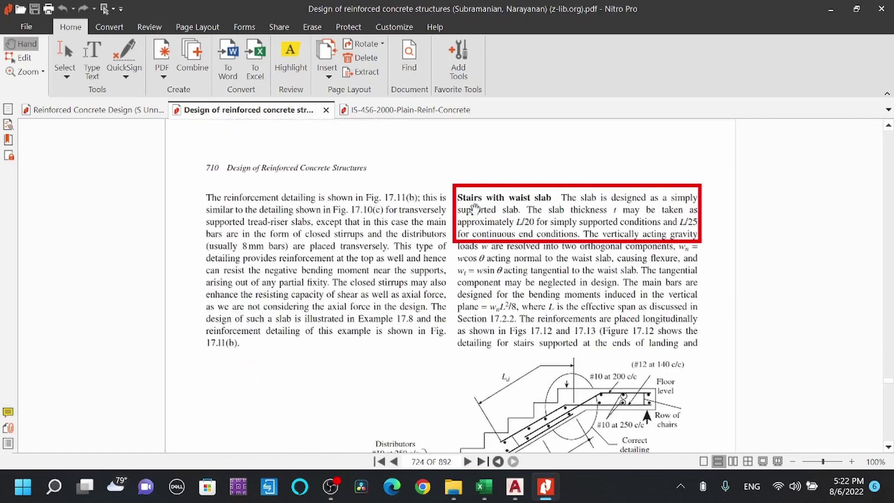
pyautogui.scroll(-1, 474, 208)
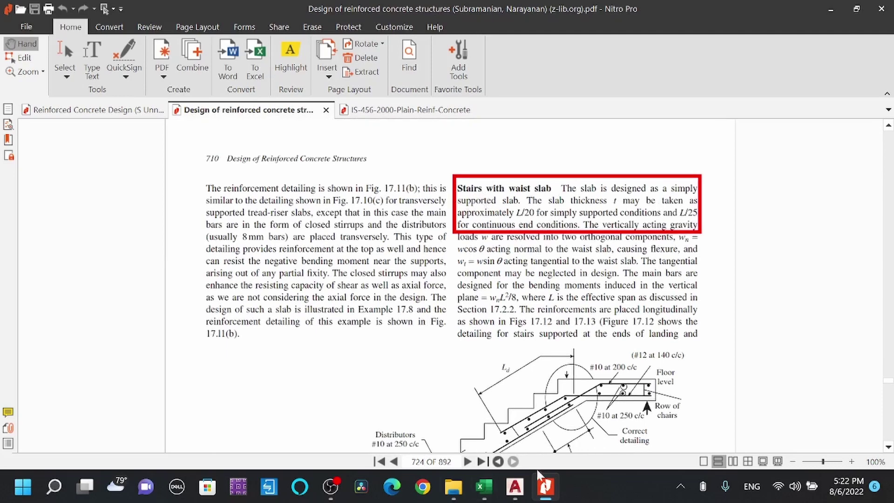
pyautogui.moveTo(525, 487)
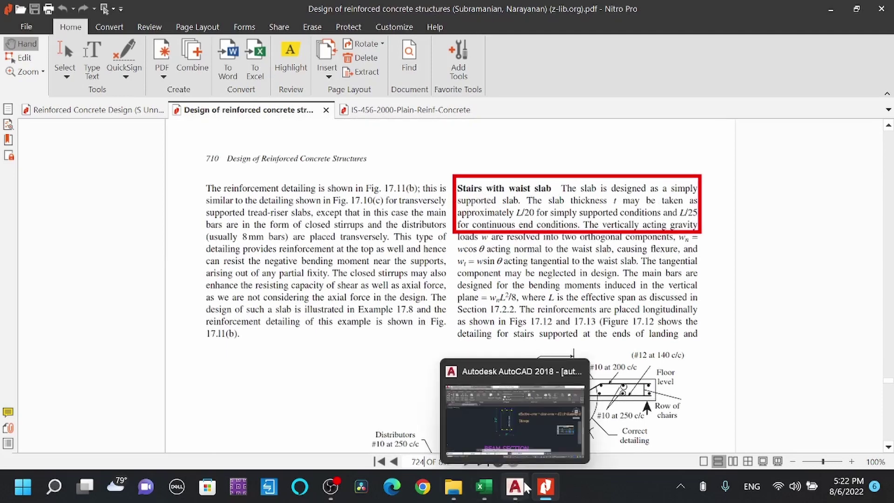
pyautogui.click(485, 487)
pyautogui.scroll(-1, 248, 328)
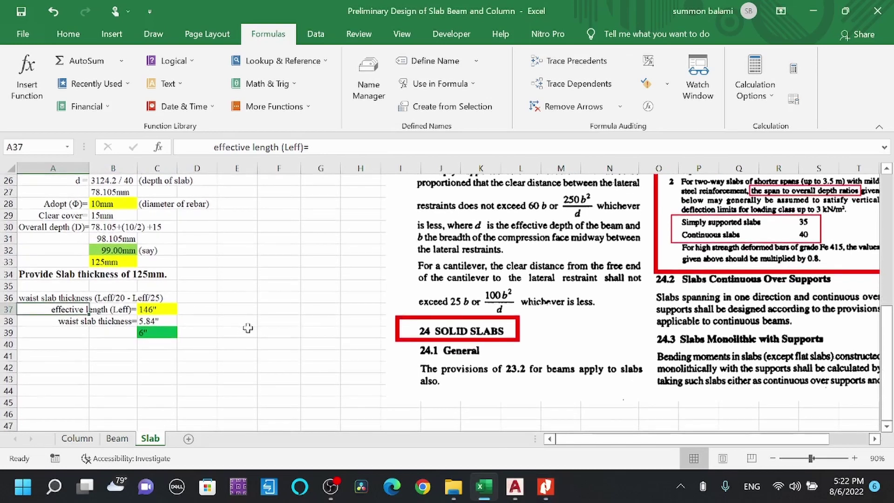
pyautogui.scroll(1, 372, 279)
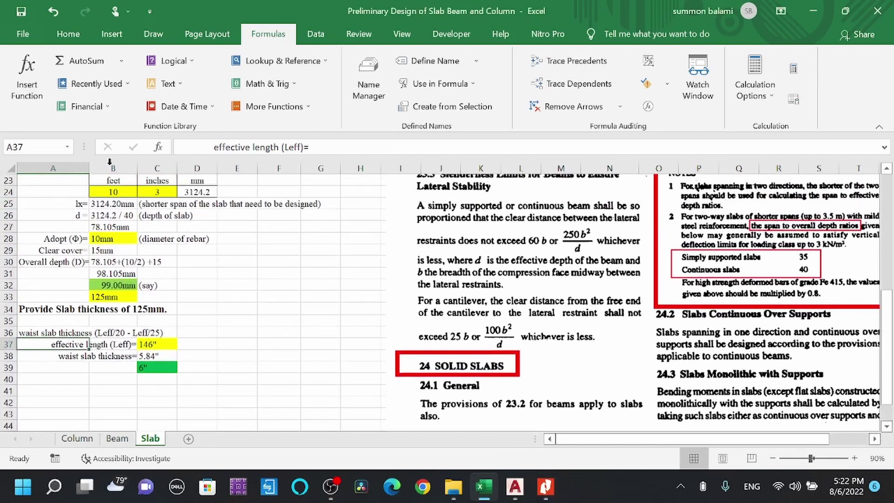
pyautogui.scroll(5, 266, 319)
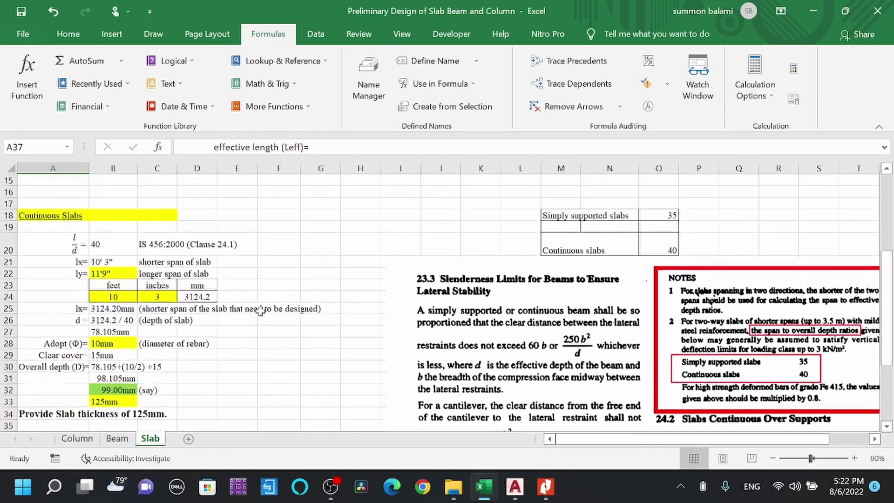
pyautogui.scroll(3, 208, 261)
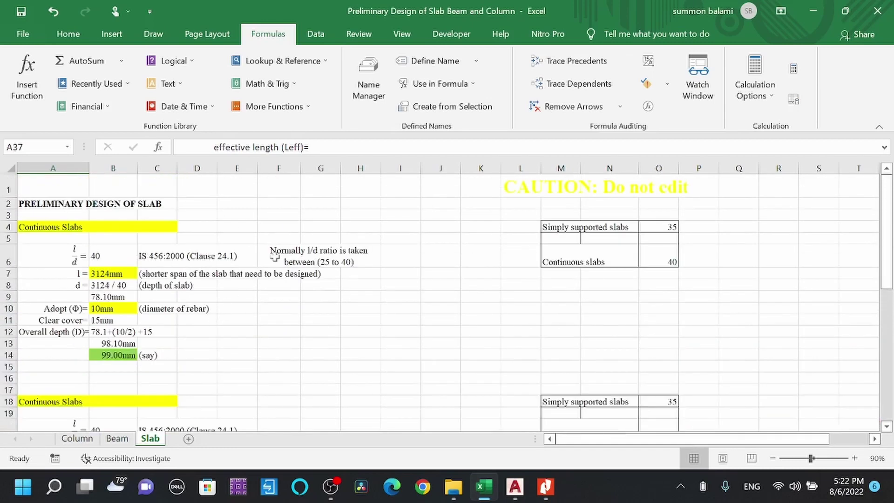
pyautogui.scroll(-2, 280, 252)
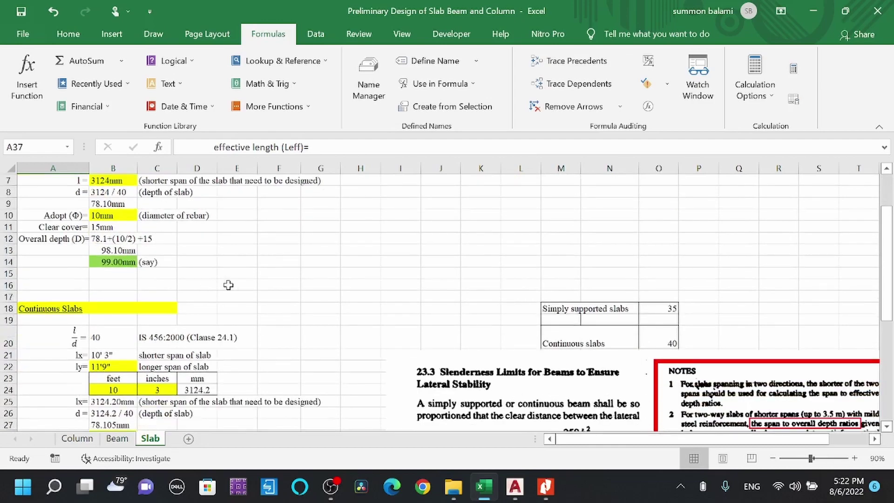
pyautogui.scroll(-2, 228, 285)
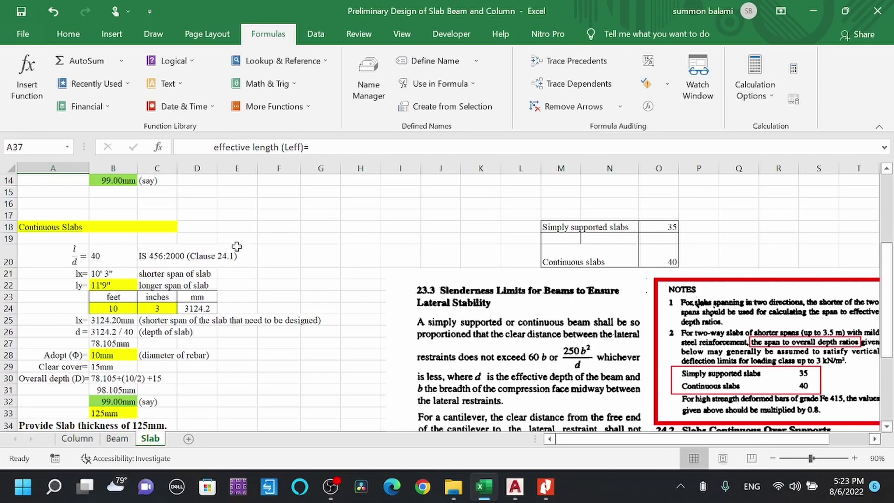
pyautogui.scroll(-3, 238, 292)
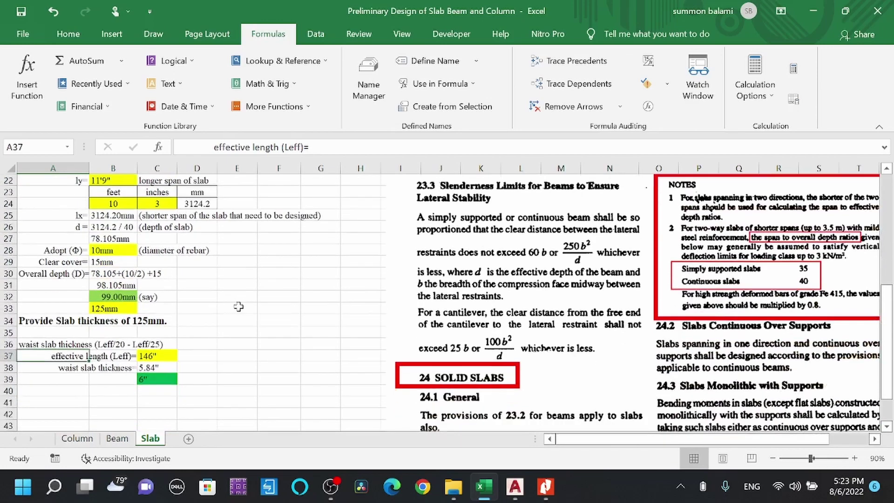
pyautogui.scroll(2, 230, 312)
pyautogui.scroll(5, 285, 296)
pyautogui.scroll(-5, 285, 296)
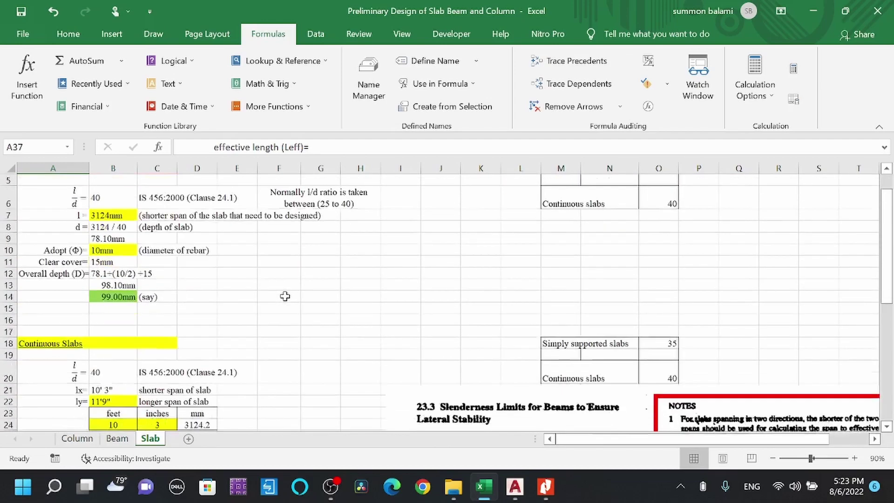
pyautogui.scroll(-1, 282, 276)
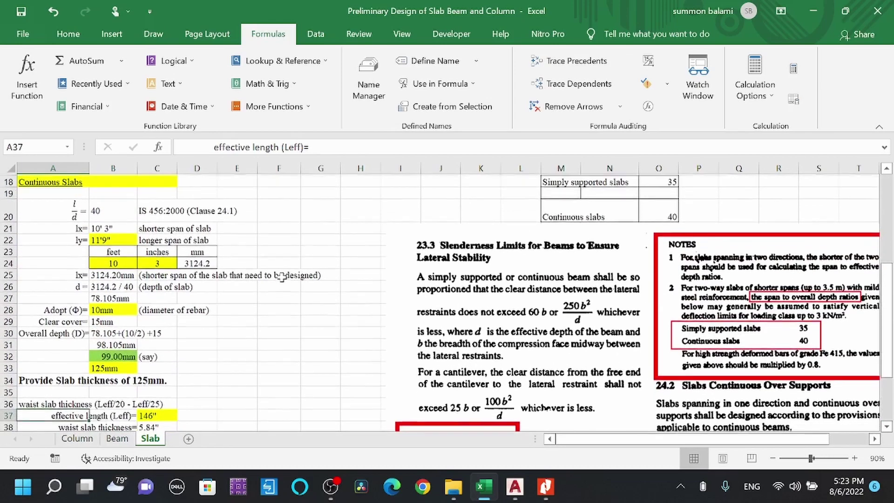